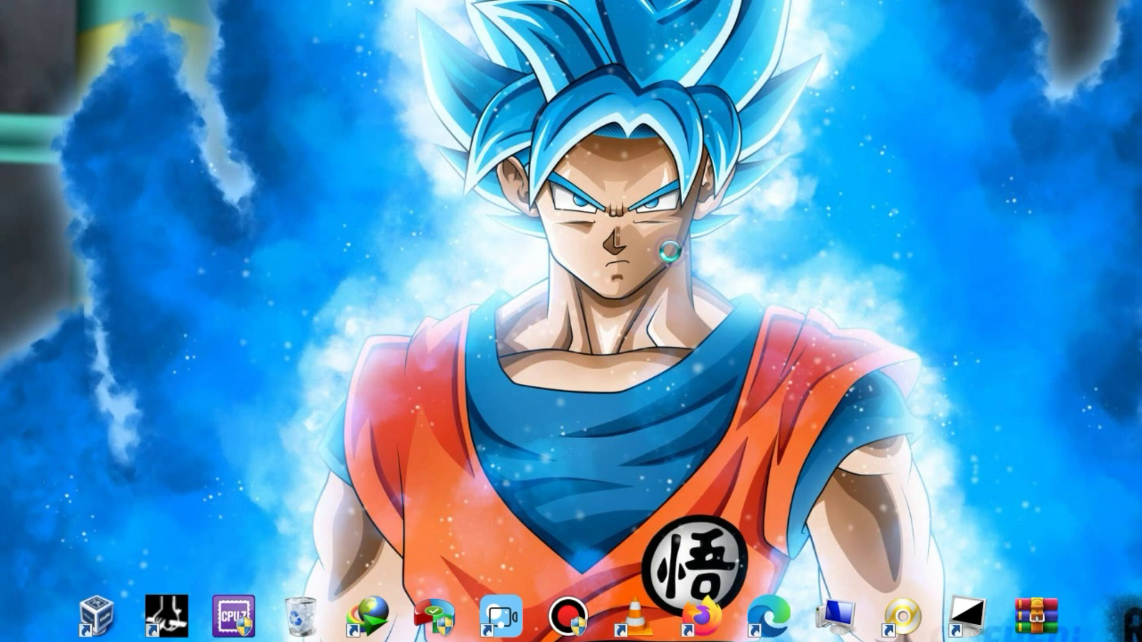
right_click(669, 250)
click(711, 300)
right_click(543, 266)
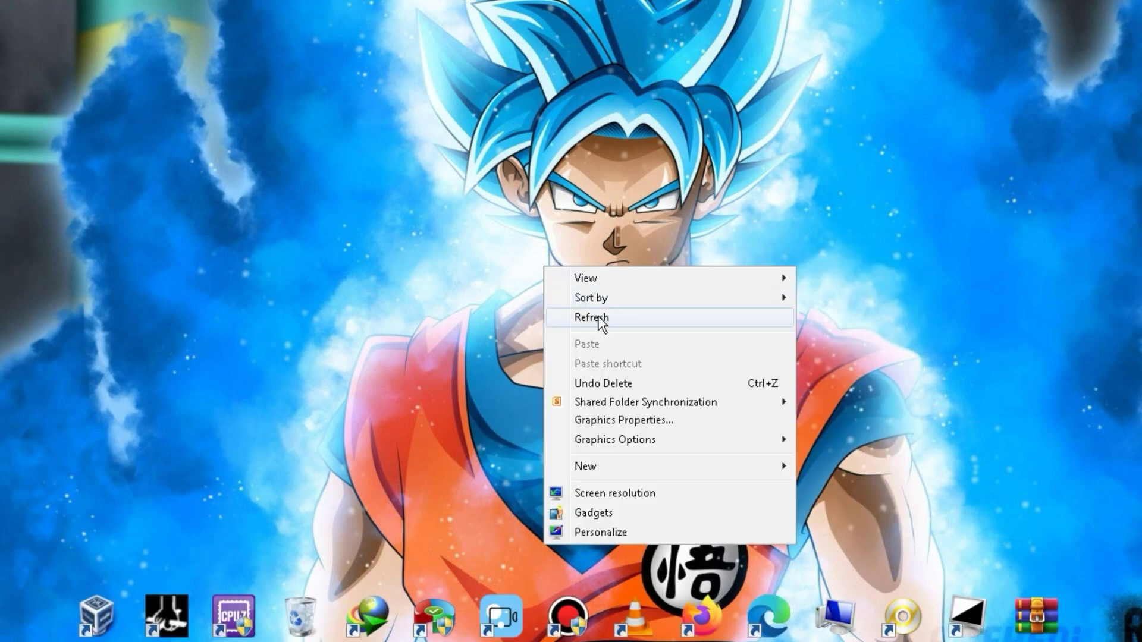
click(598, 314)
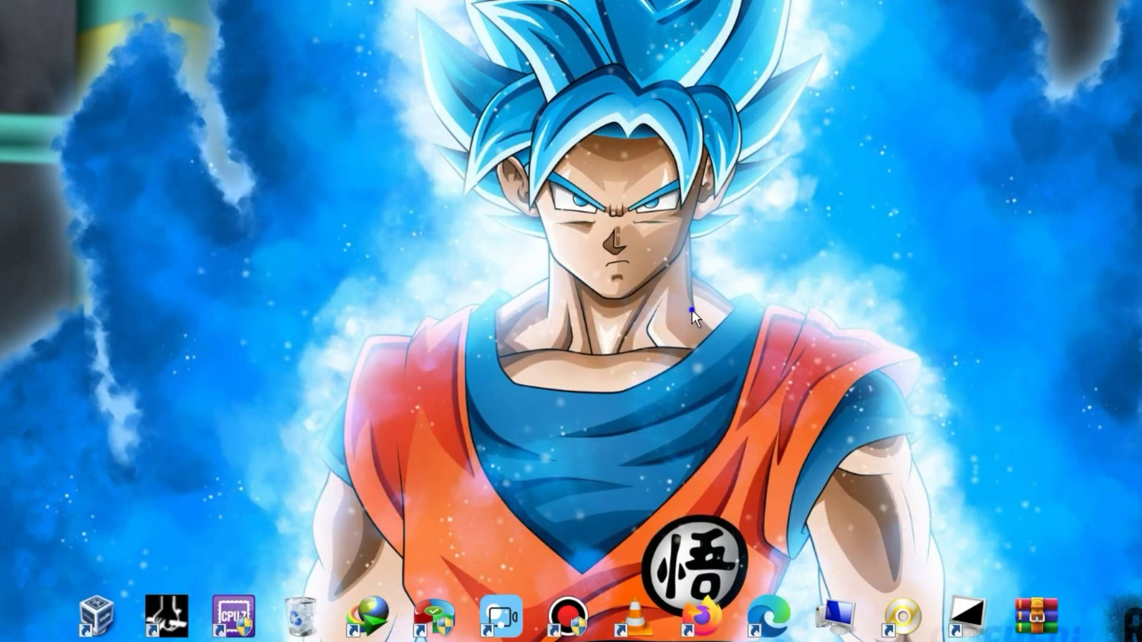
right_click(691, 310)
click(739, 360)
right_click(840, 620)
click(868, 599)
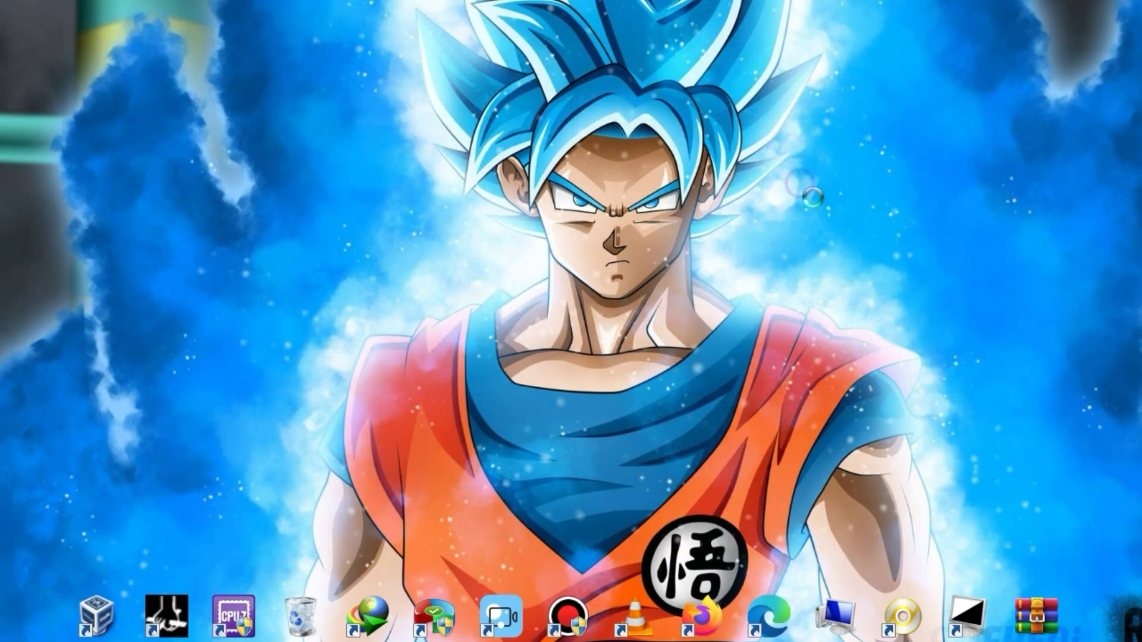
right_click(799, 183)
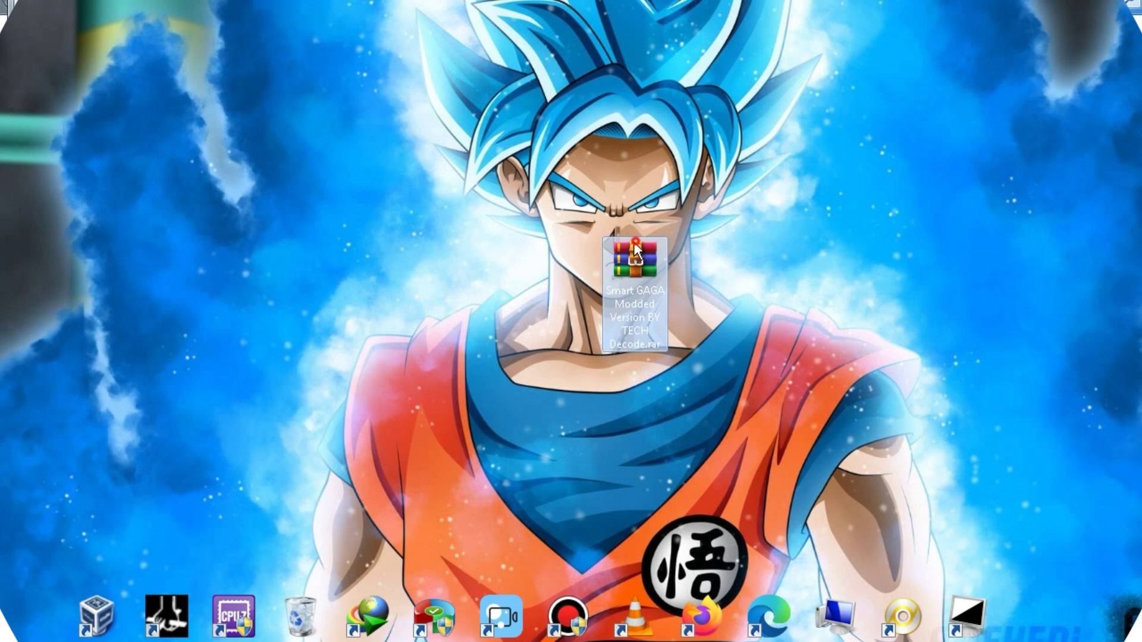
drag(633, 241, 608, 213)
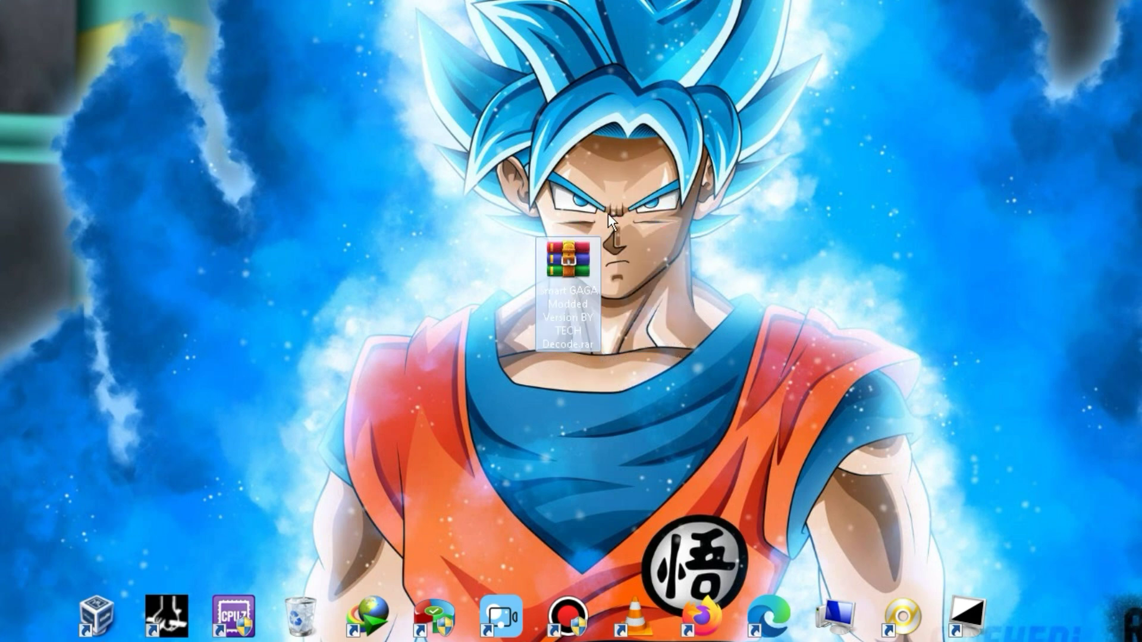
right_click(702, 278)
click(752, 333)
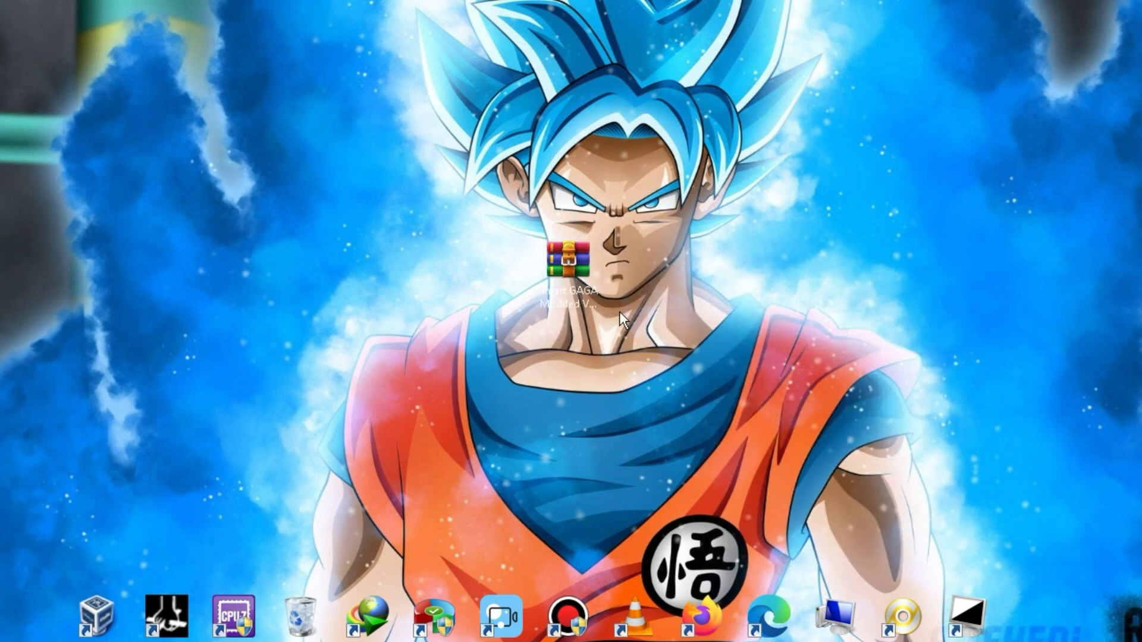
Step: Check the file size in the properties of the Smart GAGA Modded Version BY TECH Decode.rar archive on the desktop
right_click(573, 277)
click(651, 634)
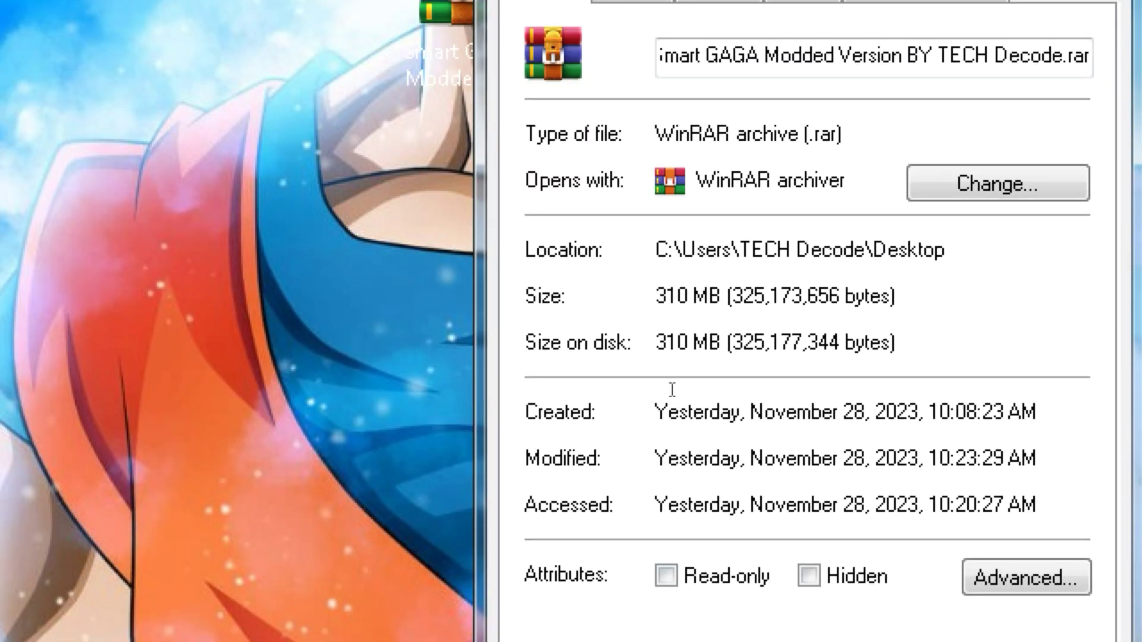
drag(664, 295, 714, 296)
key(Escape)
Step: Extract the Smart GAGA Modded Version BY TECH Decode.rar archive on the desktop and open the extracted folder
right_click(570, 283)
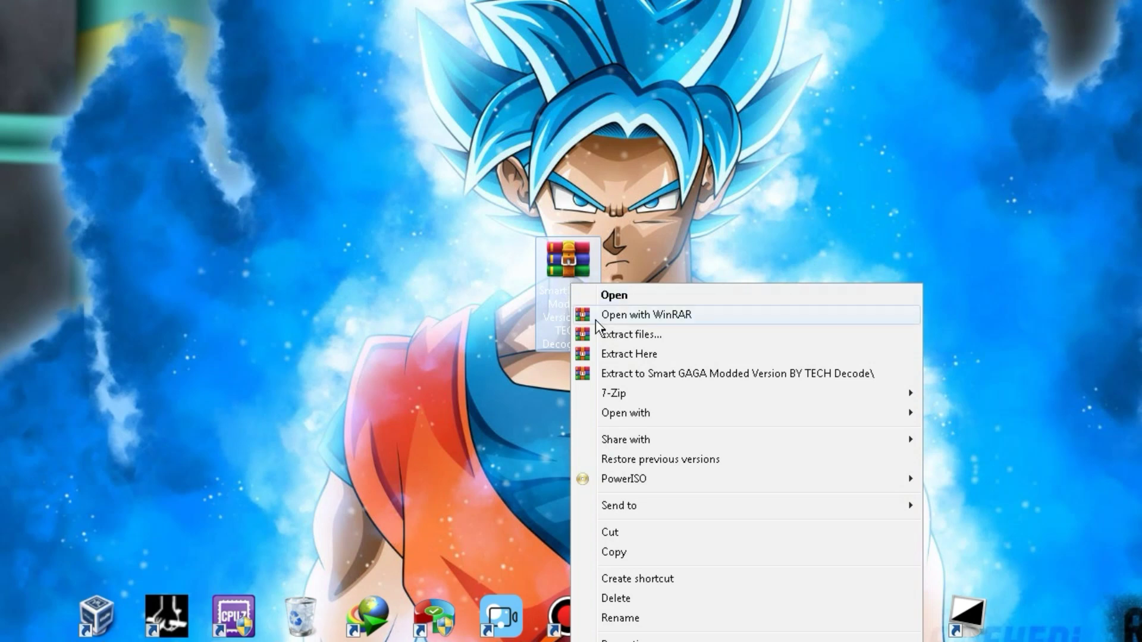
click(595, 333)
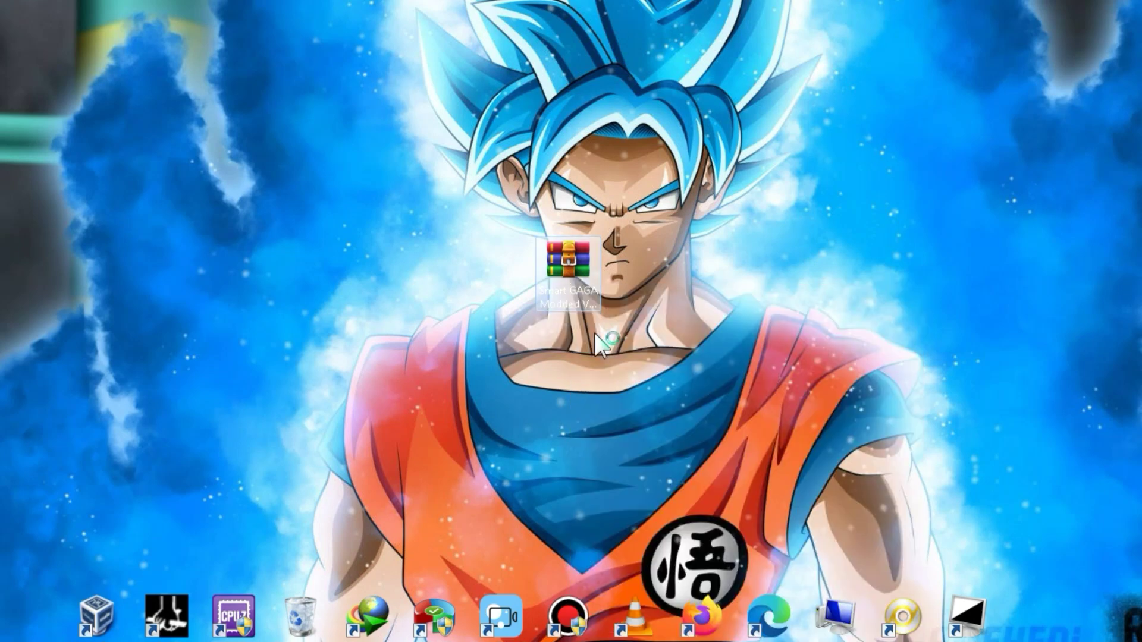
click(631, 514)
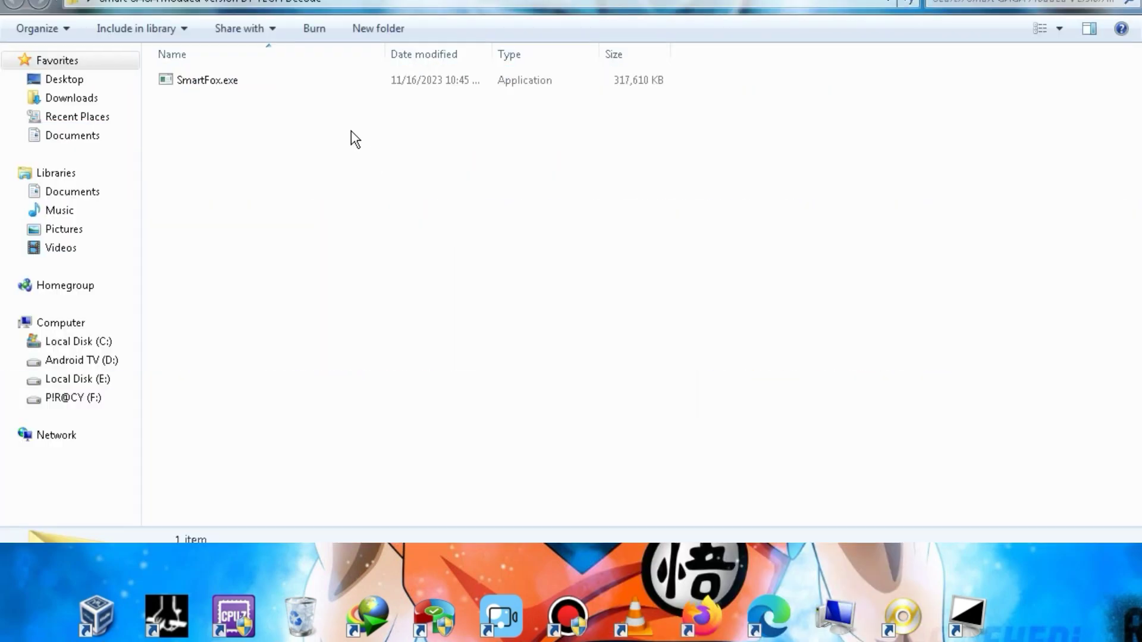
click(351, 132)
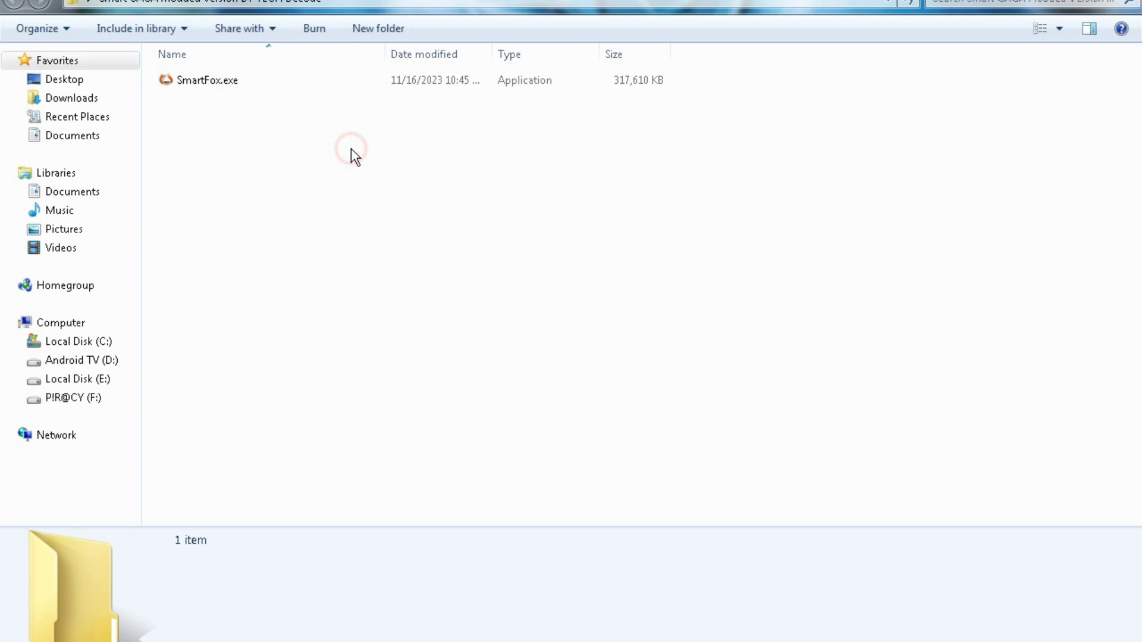
Step: Run the SmartFox.exe self-extracting archive and extract its files into the default destination folder
click(319, 86)
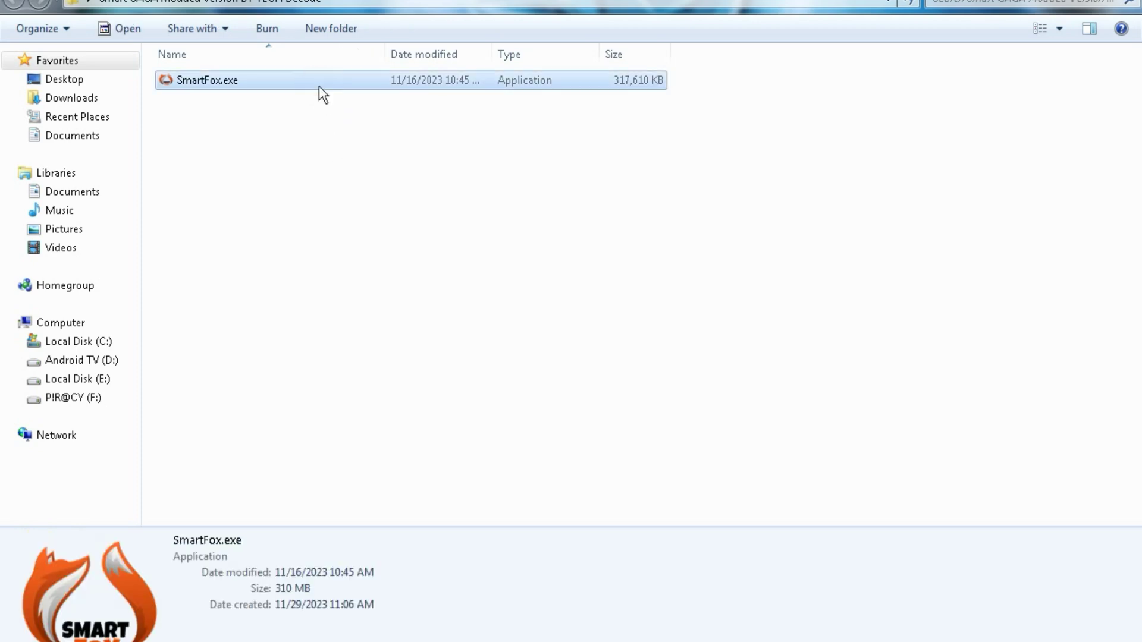
double_click(318, 86)
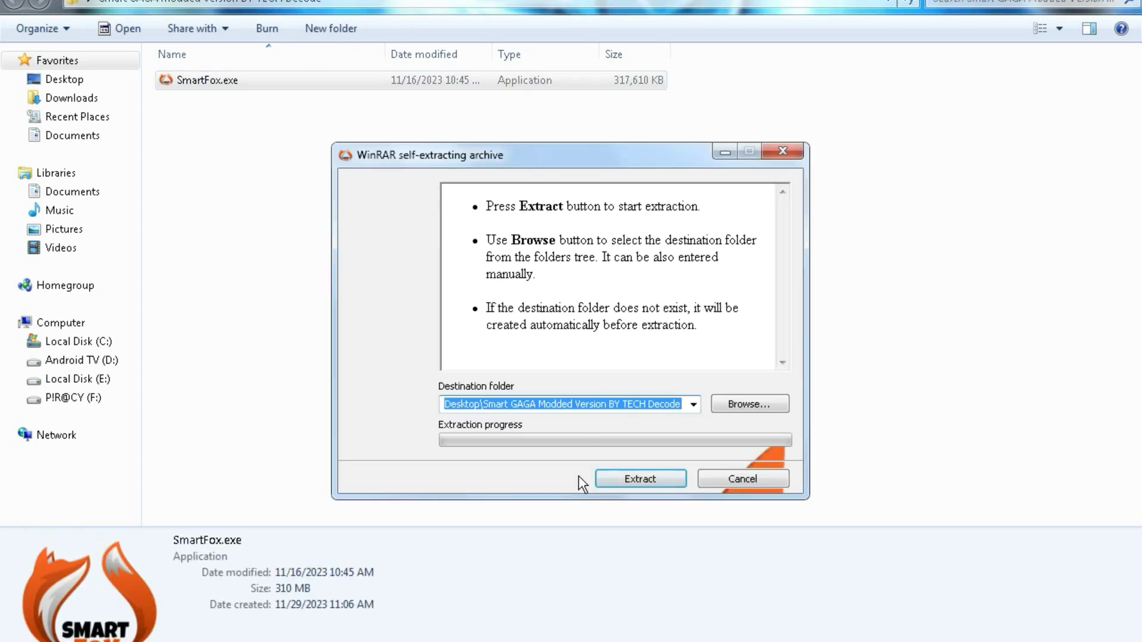
click(651, 488)
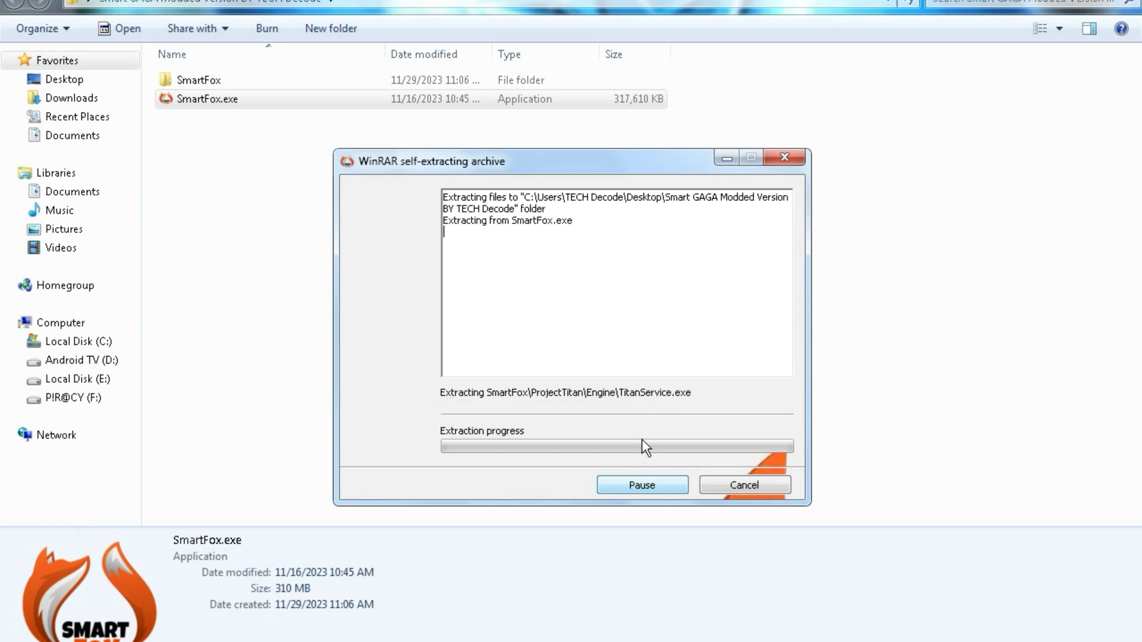
click(520, 249)
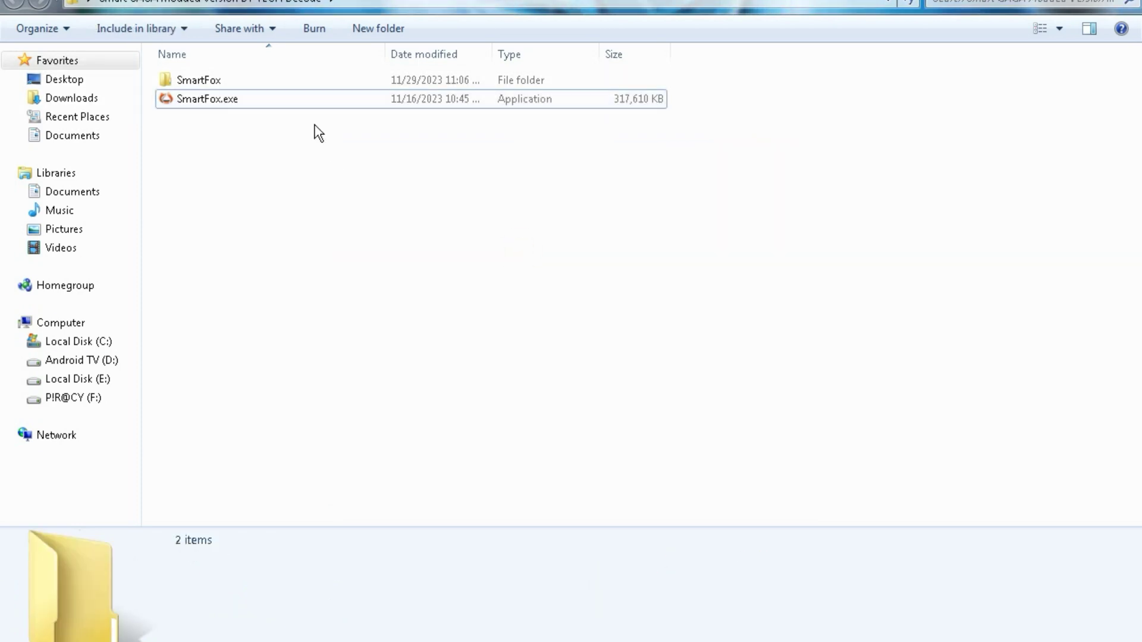
Step: Start Launcher.exe from the SmartFox\ProjectTitan\Engine folder and allow the emulator through the Windows Firewall on public networks
double_click(262, 82)
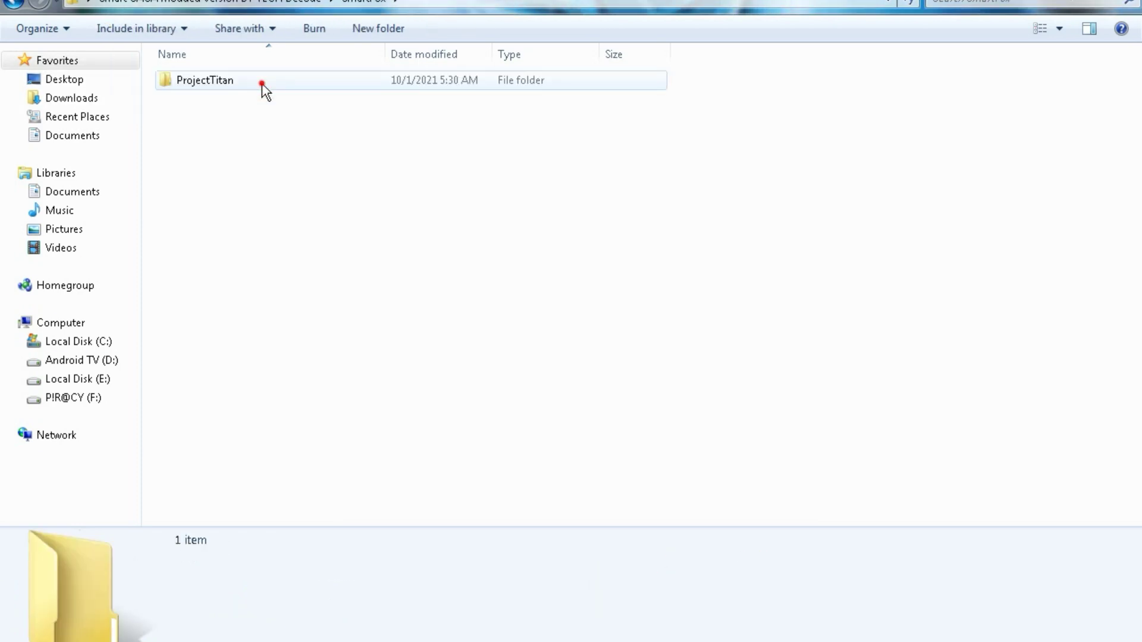
double_click(262, 82)
double_click(262, 99)
scroll(815, 63, down, 10)
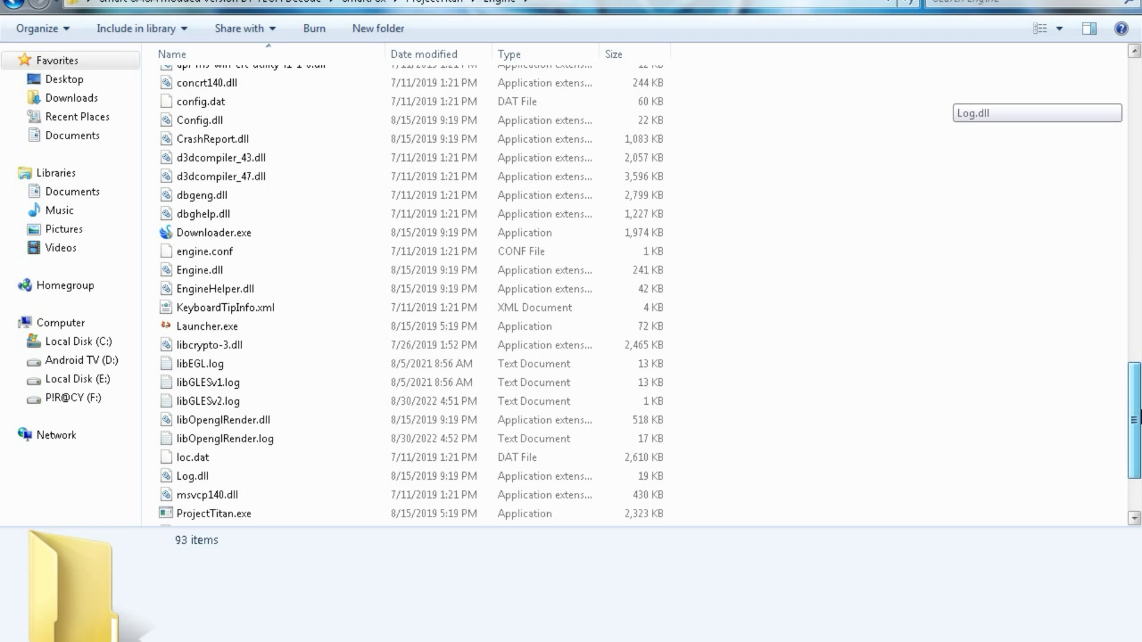
scroll(410, 291, down, 3)
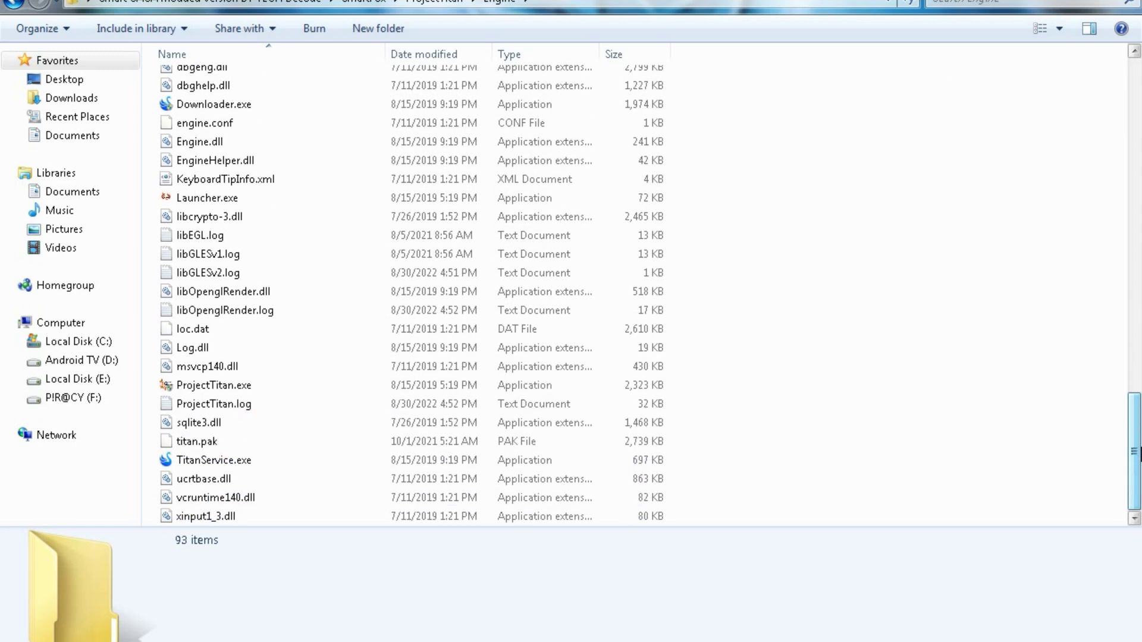
click(207, 200)
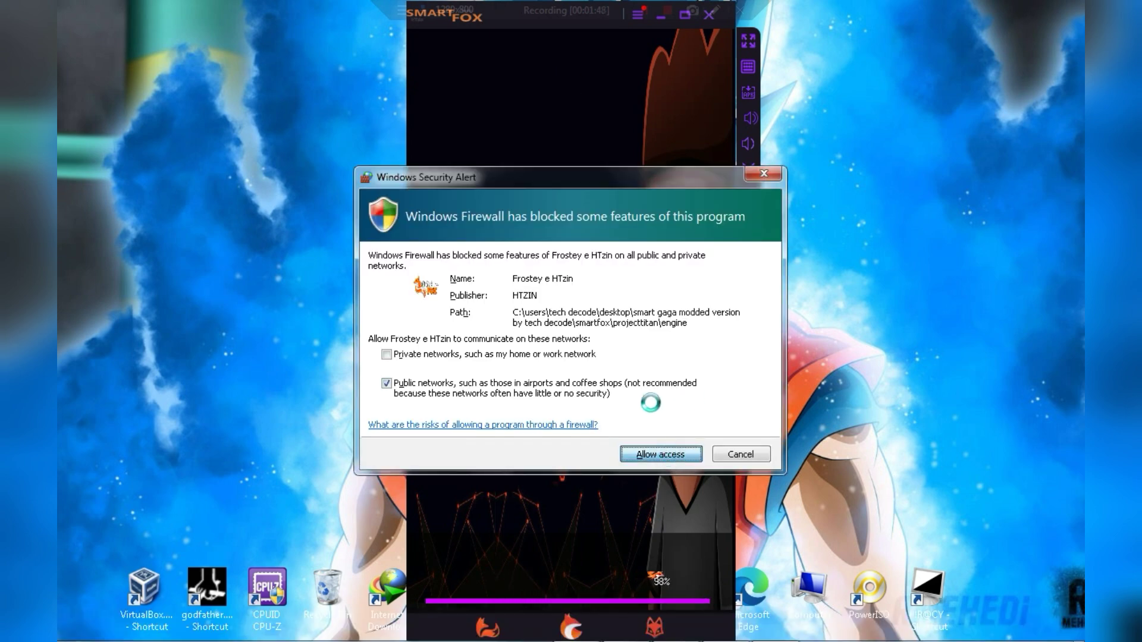
key(Return)
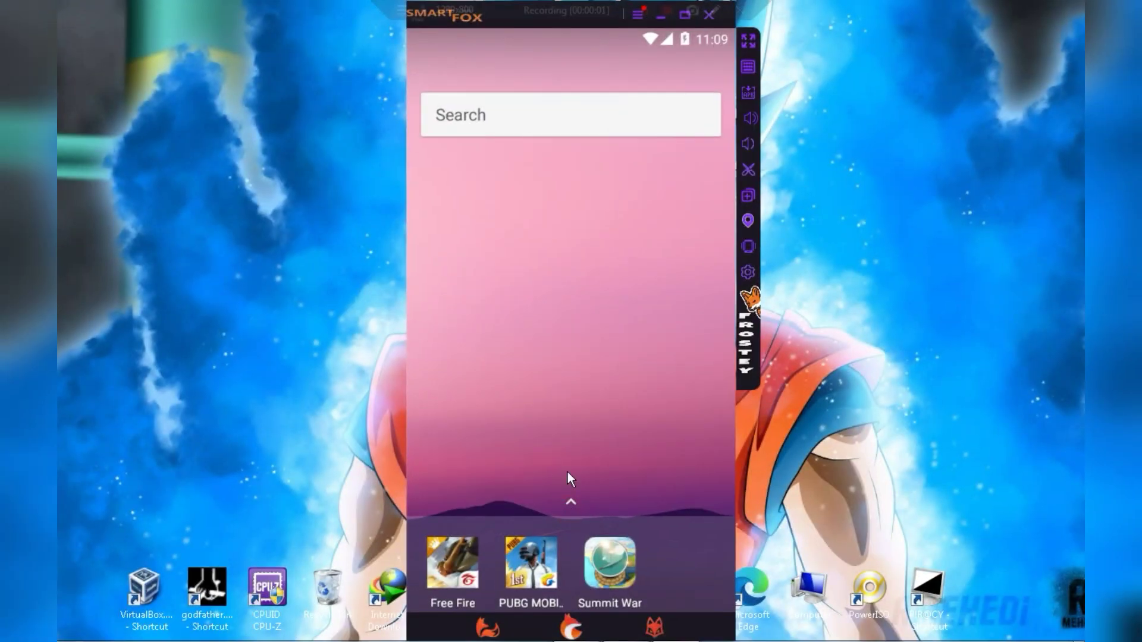
Step: Install the Free Fire GLOBAL Apk OB42.apk file from the game apk folder into the emulator
drag(568, 474, 573, 461)
click(748, 94)
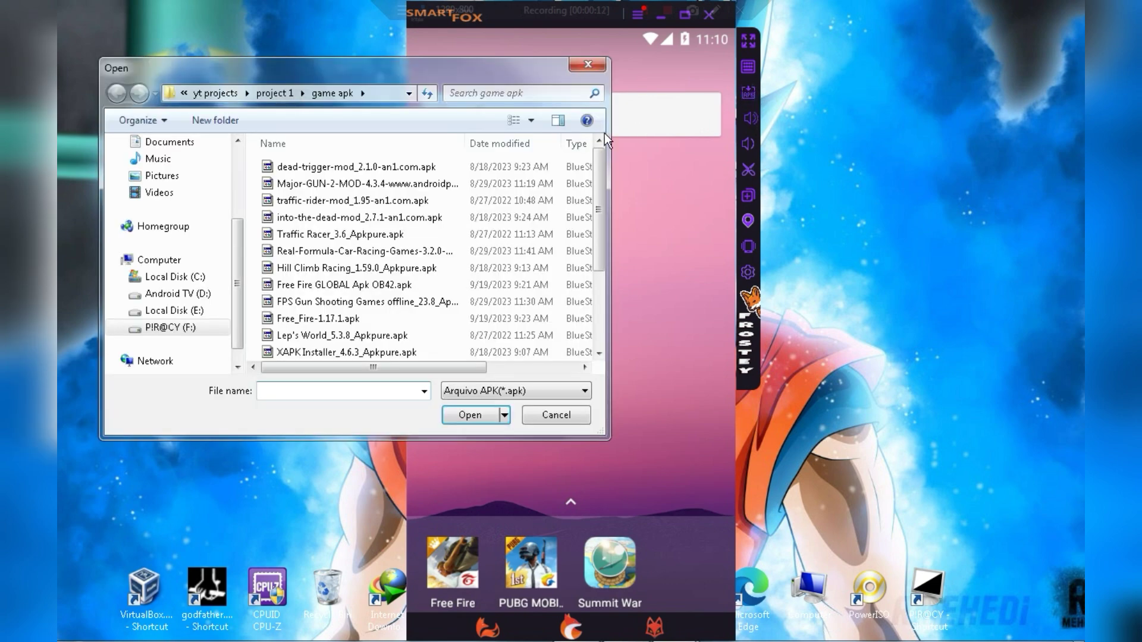
mouse_move(596, 166)
mouse_down()
mouse_move(604, 252)
mouse_move(600, 180)
mouse_up()
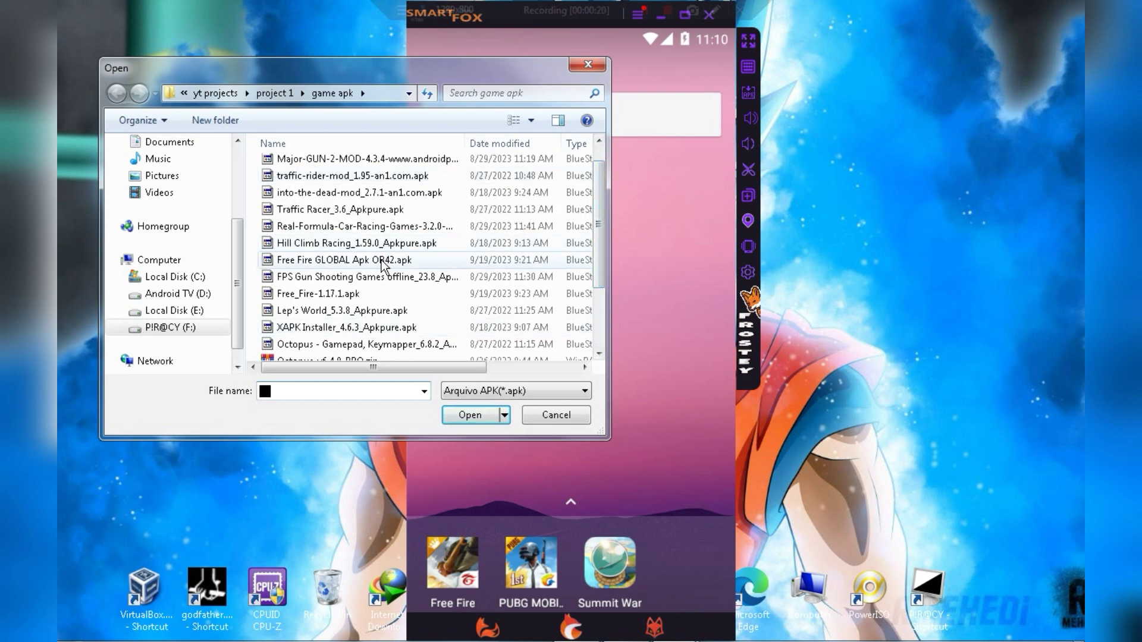
click(377, 260)
click(468, 415)
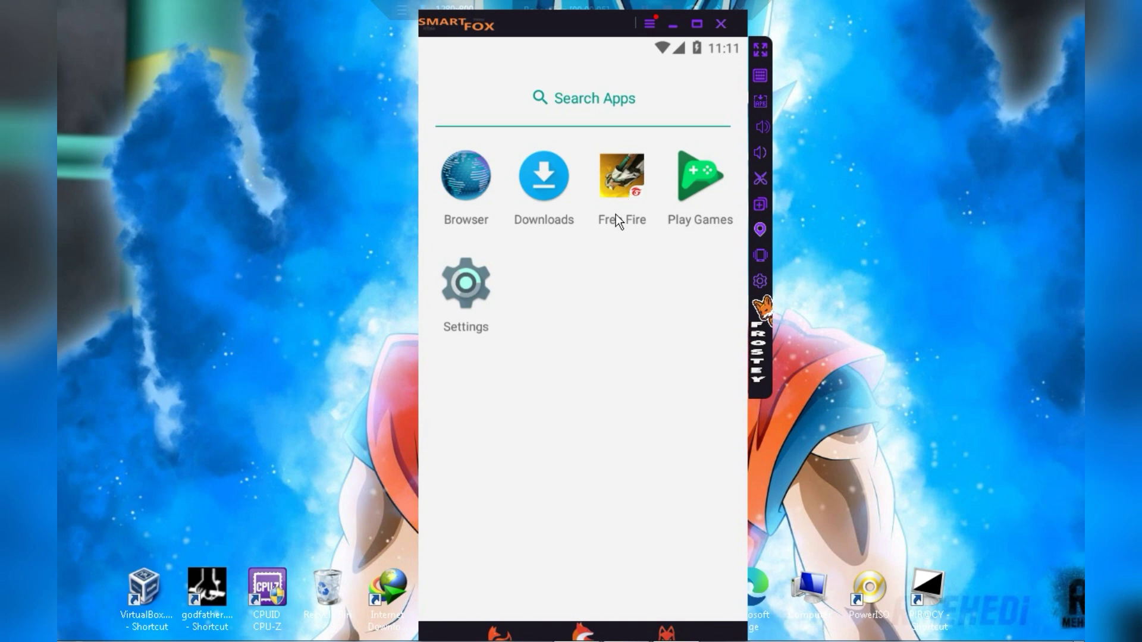
Step: Place a shortcut to the newly installed Free Fire on the emulator's home screen and launch the game
drag(616, 214, 576, 311)
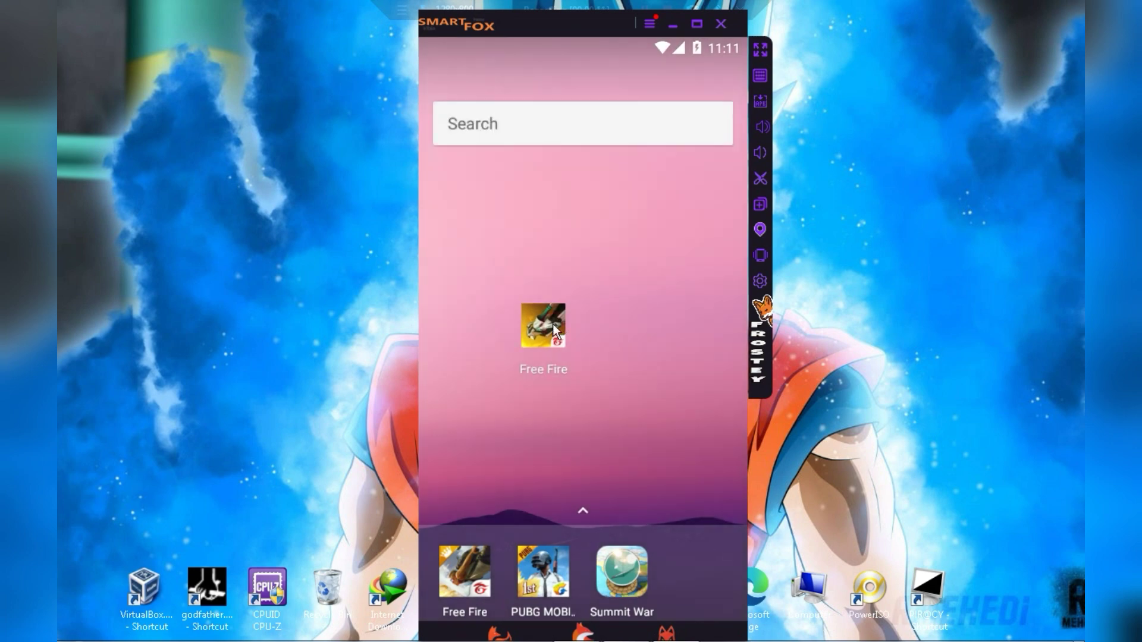
click(553, 329)
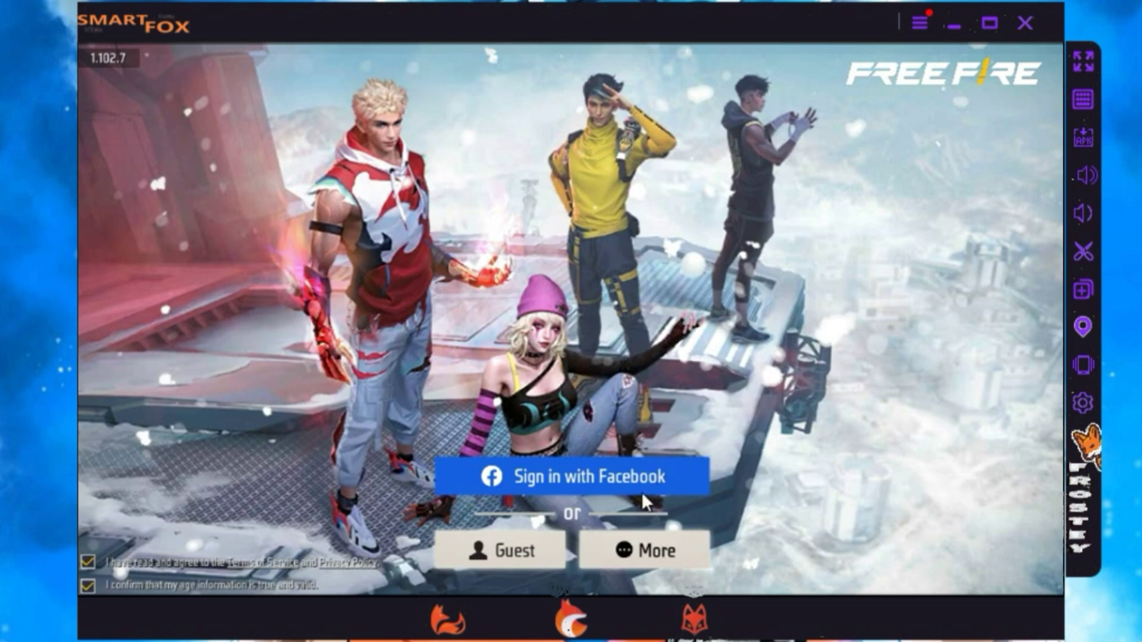
Step: Sign in to Free Fire with Google and try to enter the game, dismissing the network messages
click(672, 552)
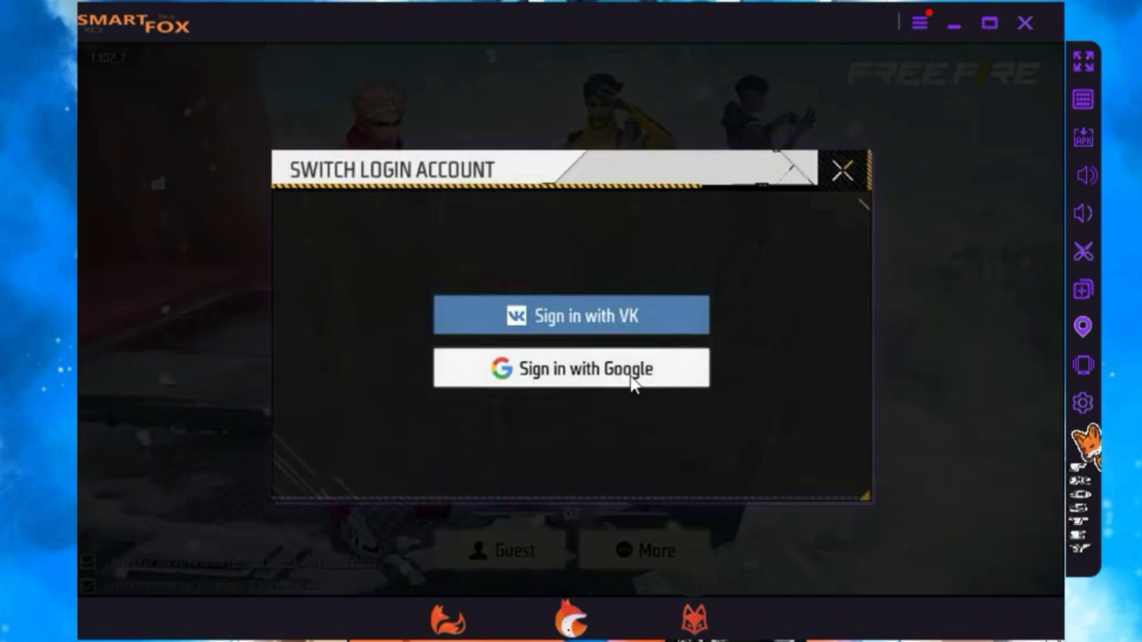
click(632, 364)
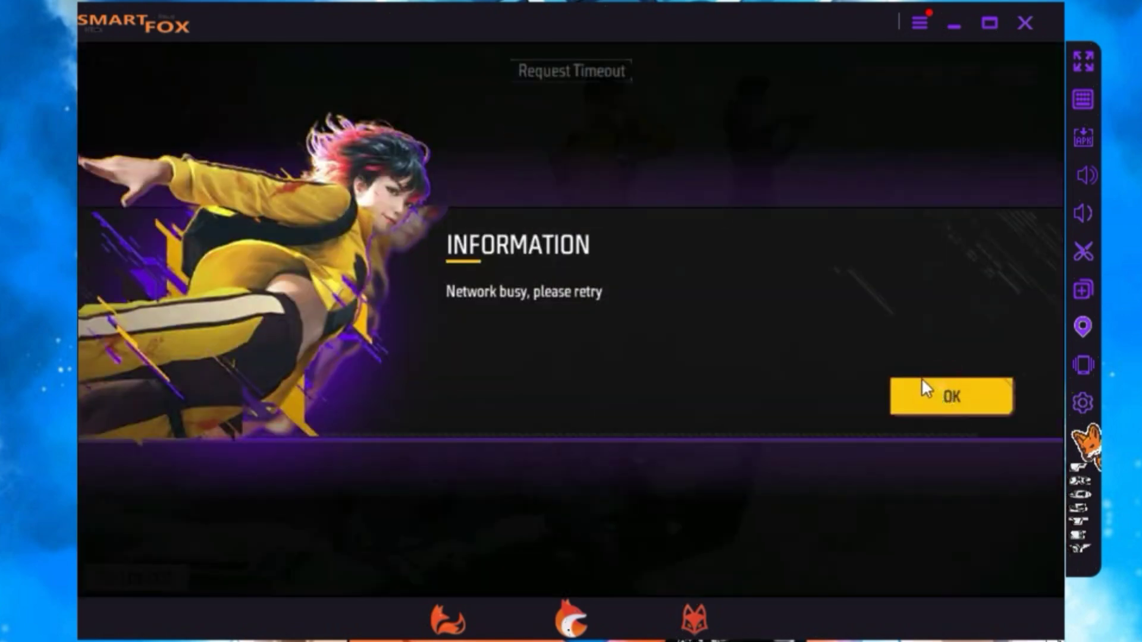
click(923, 388)
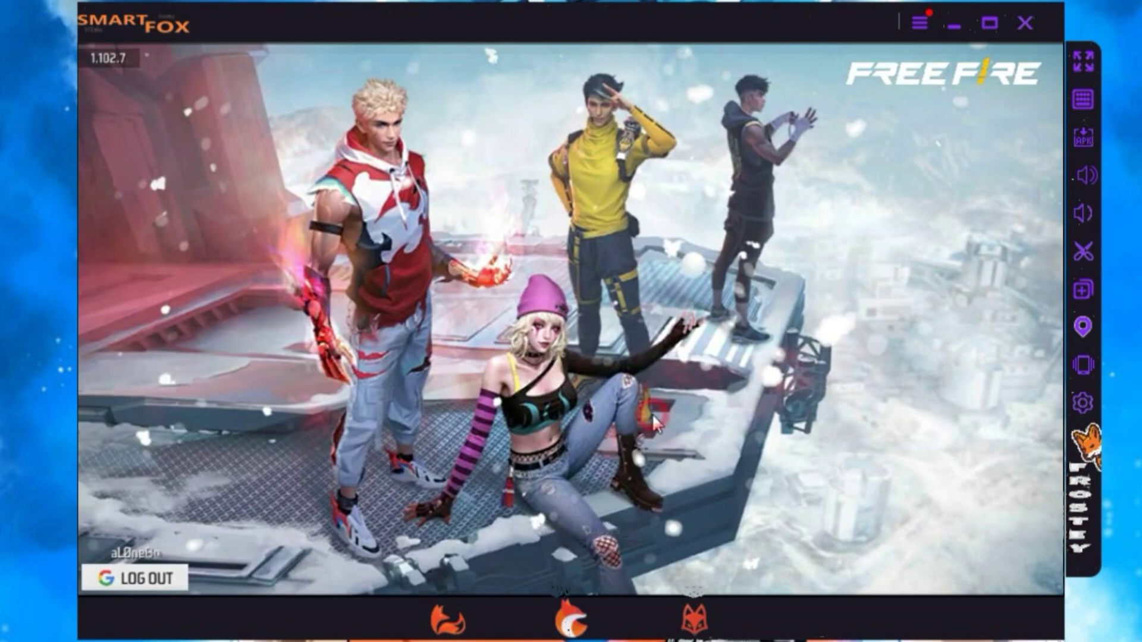
click(699, 178)
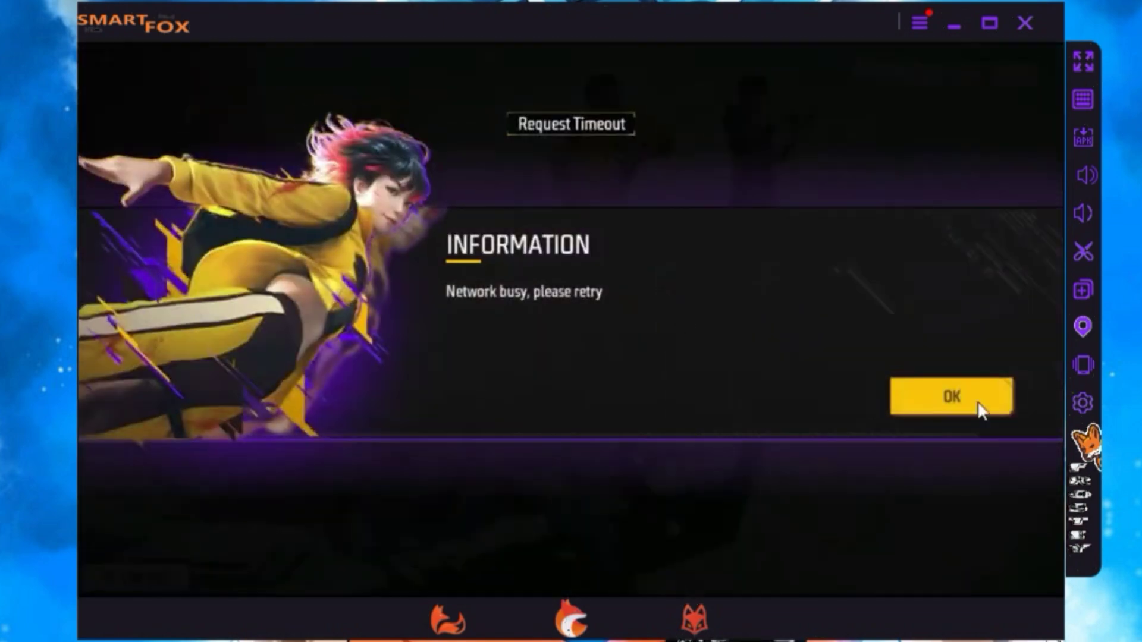
click(978, 399)
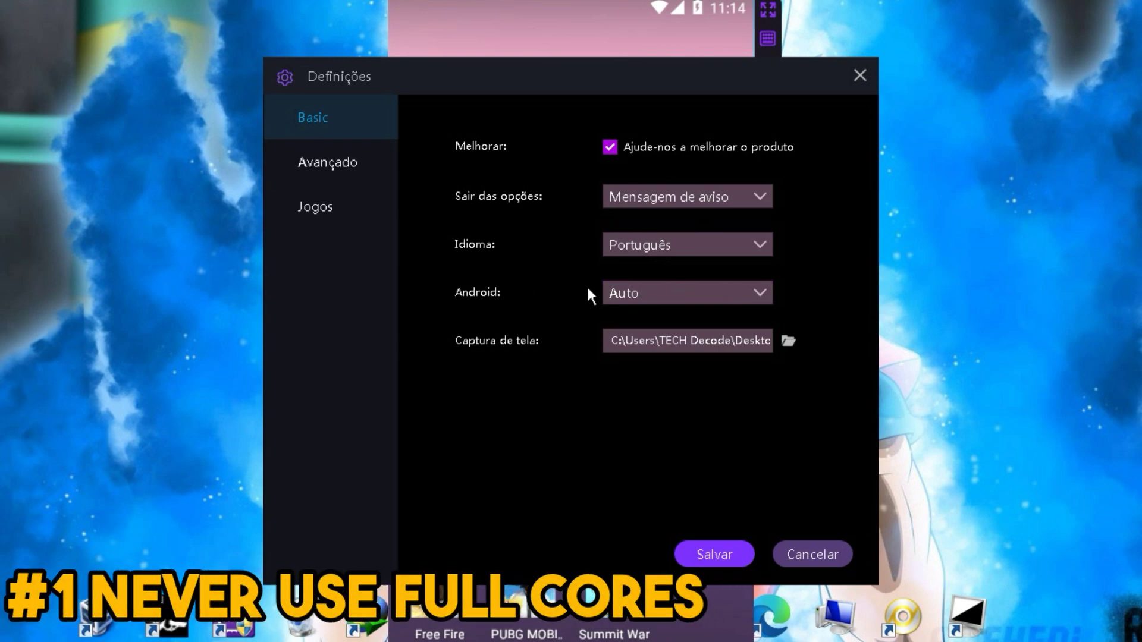
Step: Examine the emulator's Android version setting and the CPU core and RAM choices in its advanced settings
click(626, 296)
click(626, 296)
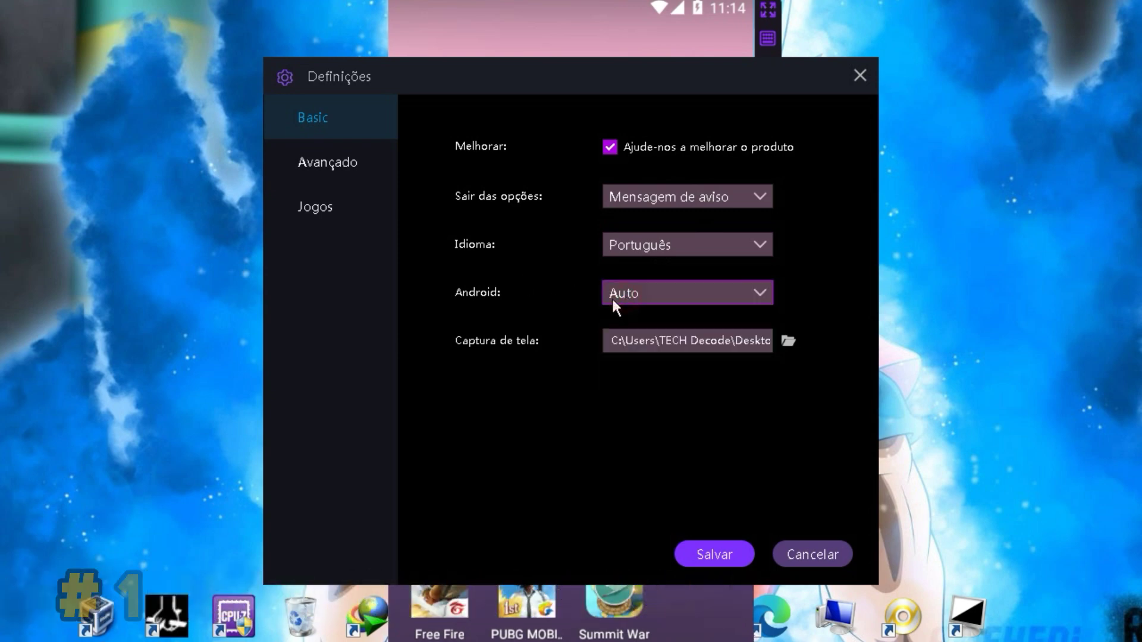
click(359, 163)
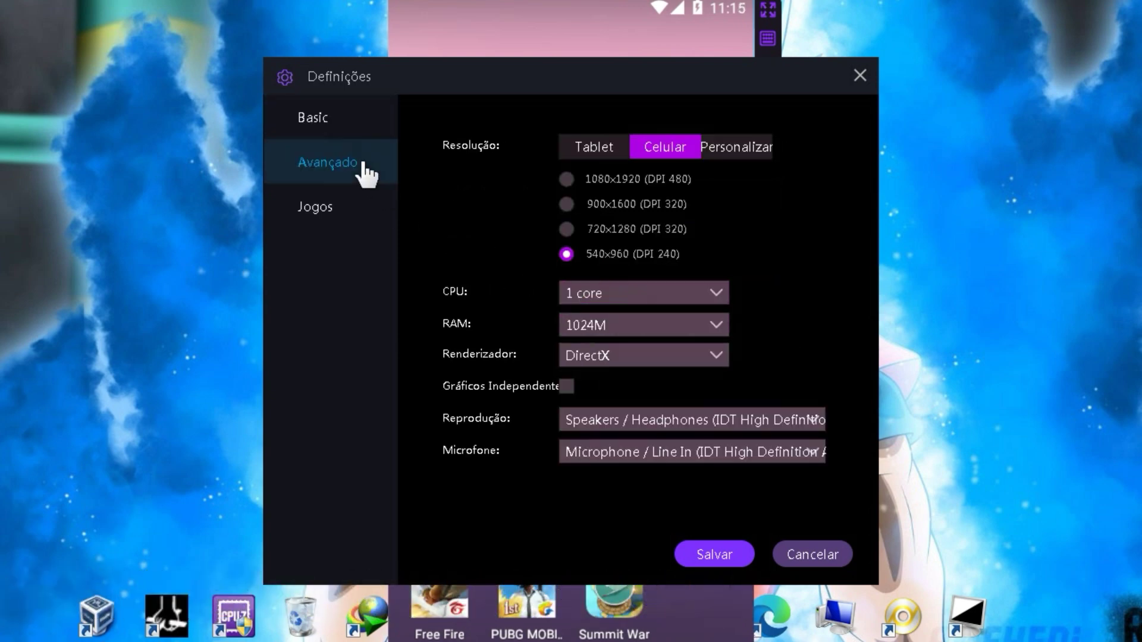
click(673, 288)
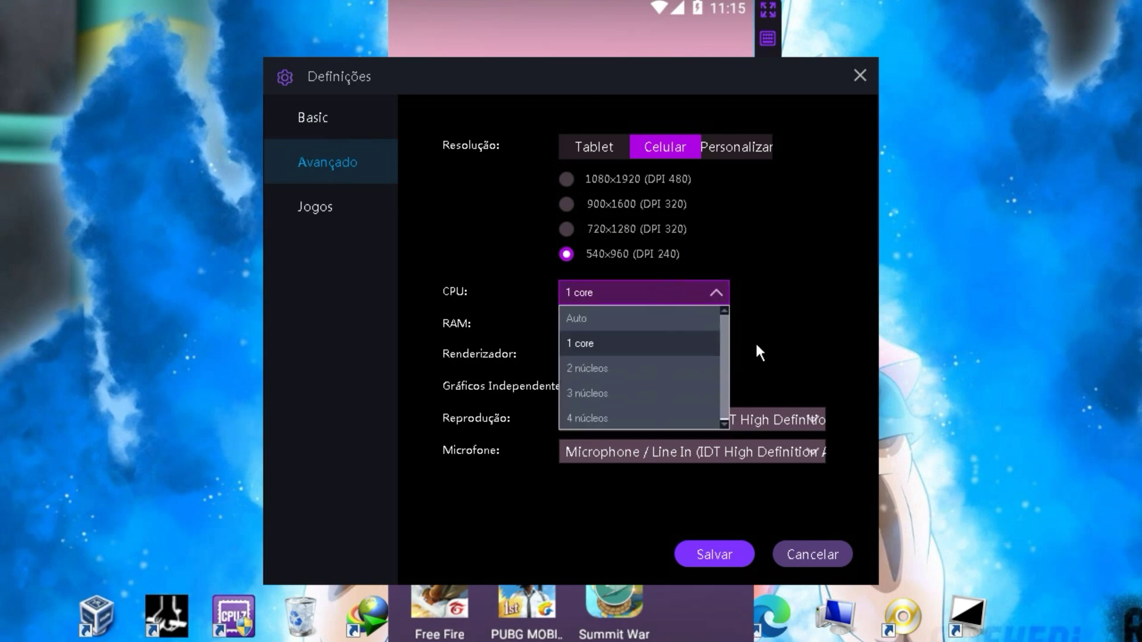
click(791, 302)
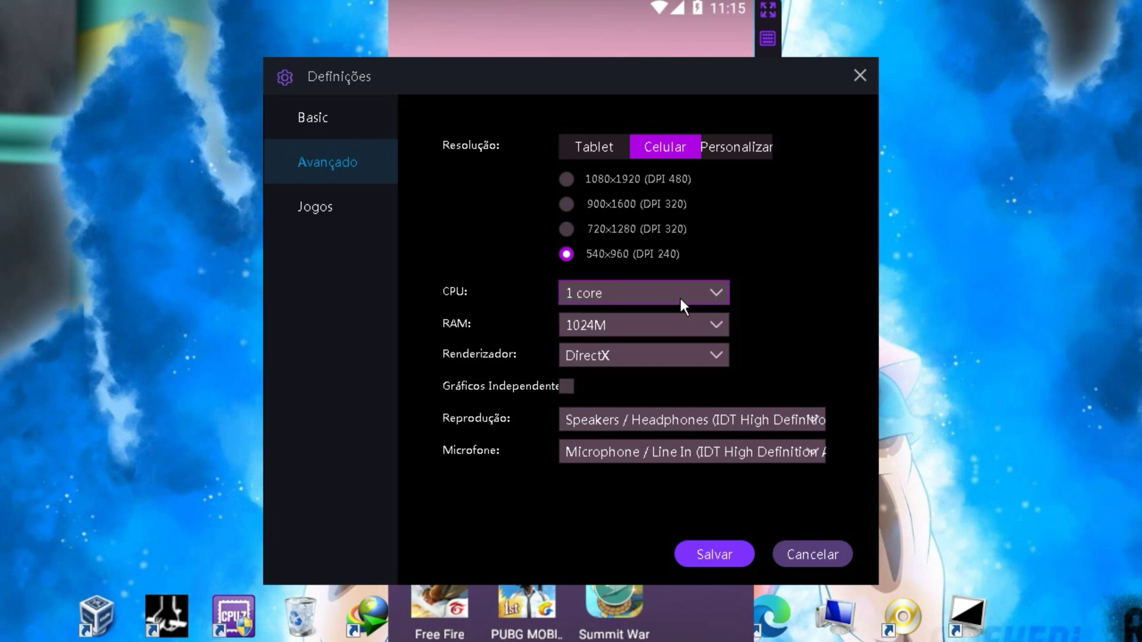
click(687, 323)
click(689, 324)
click(703, 285)
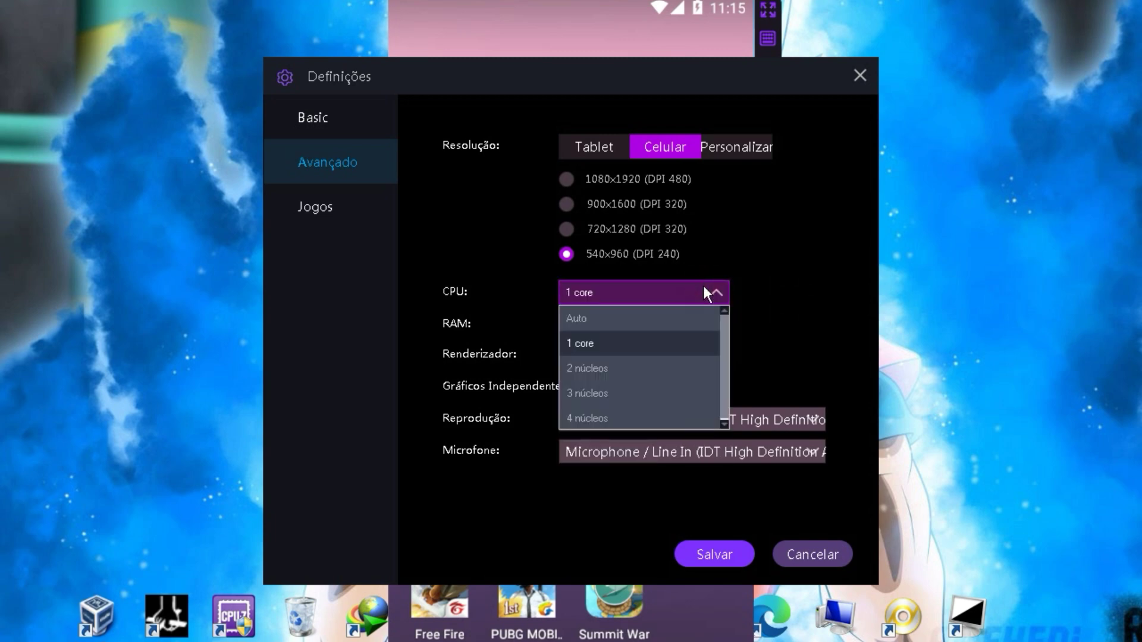
click(690, 317)
click(690, 287)
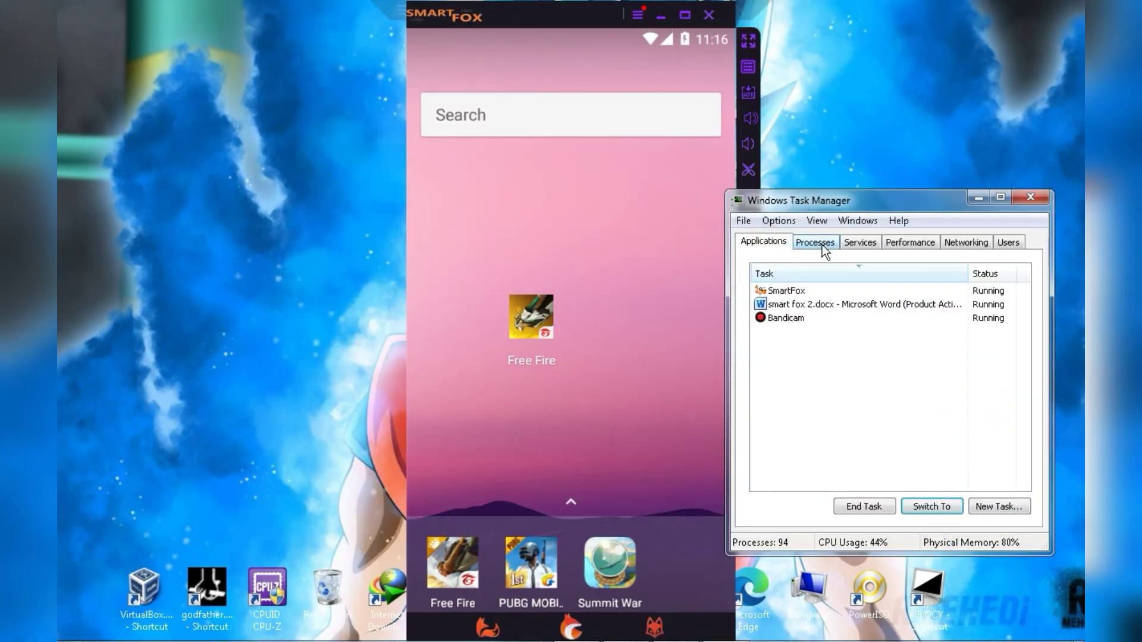
Step: End the IDMan.exe and explorer.exe processes in Task Manager to free memory, and close Task Manager
click(815, 242)
drag(1023, 315, 1042, 453)
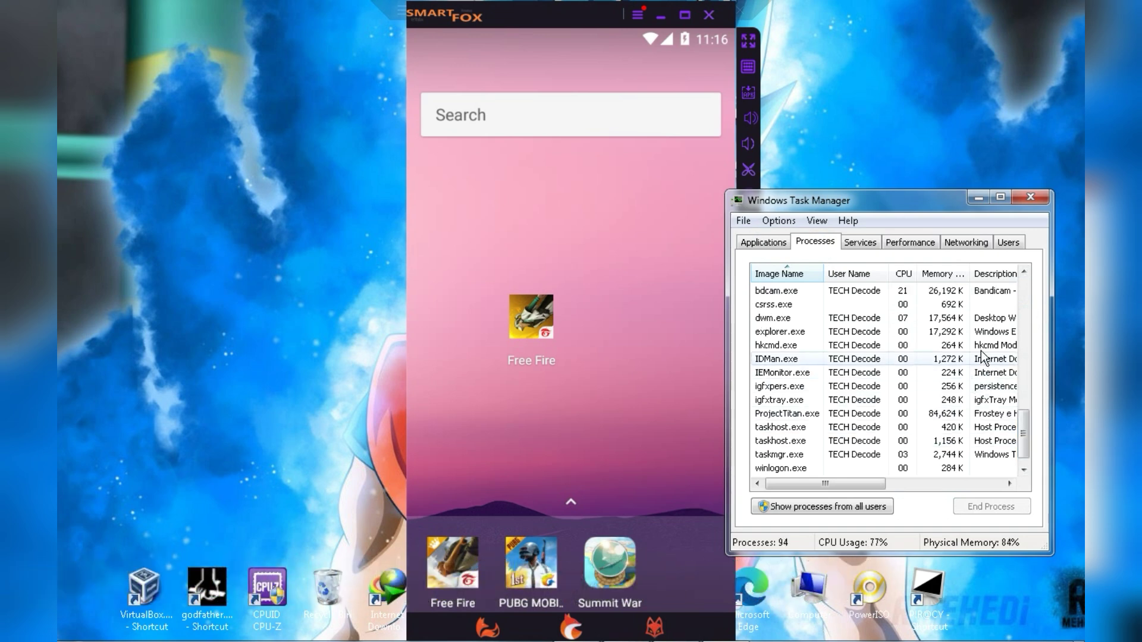
click(954, 372)
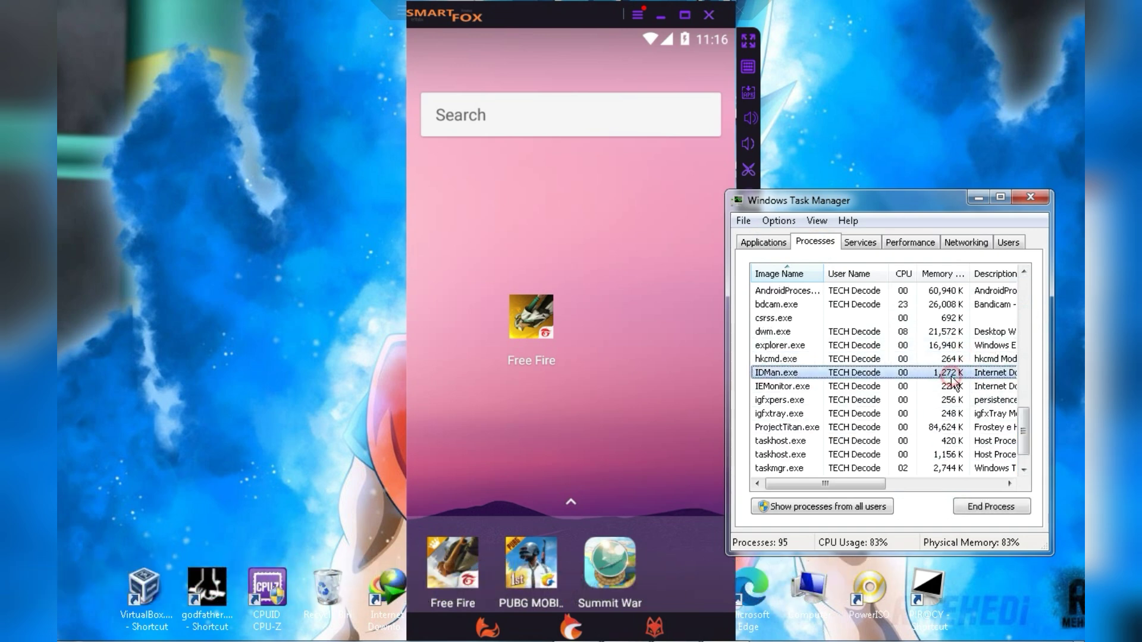
key(Delete)
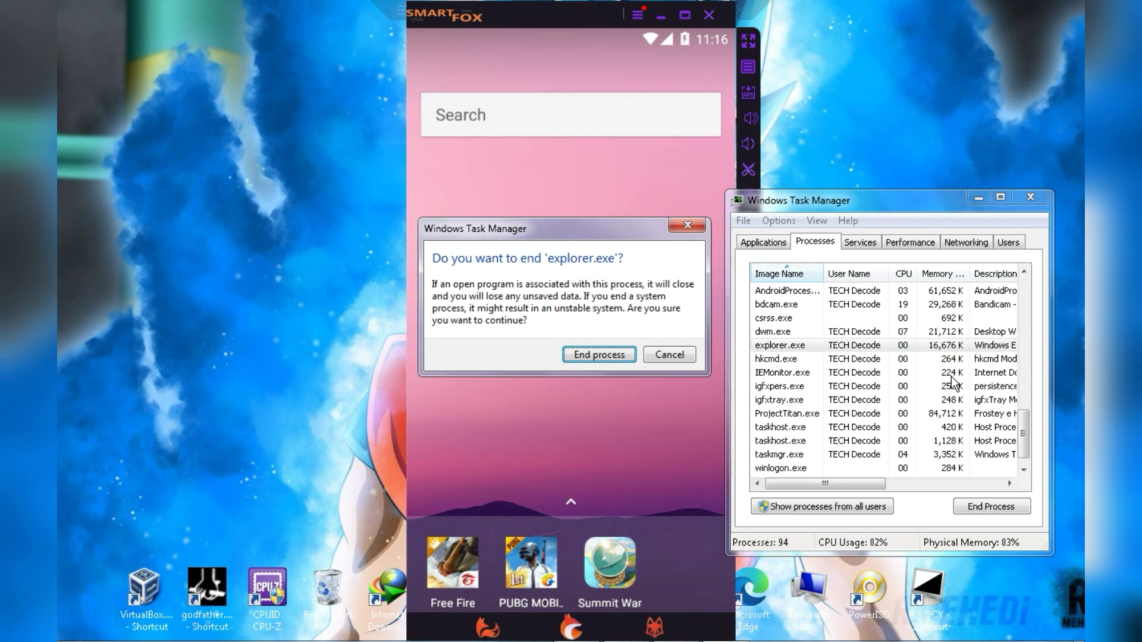
key(Return)
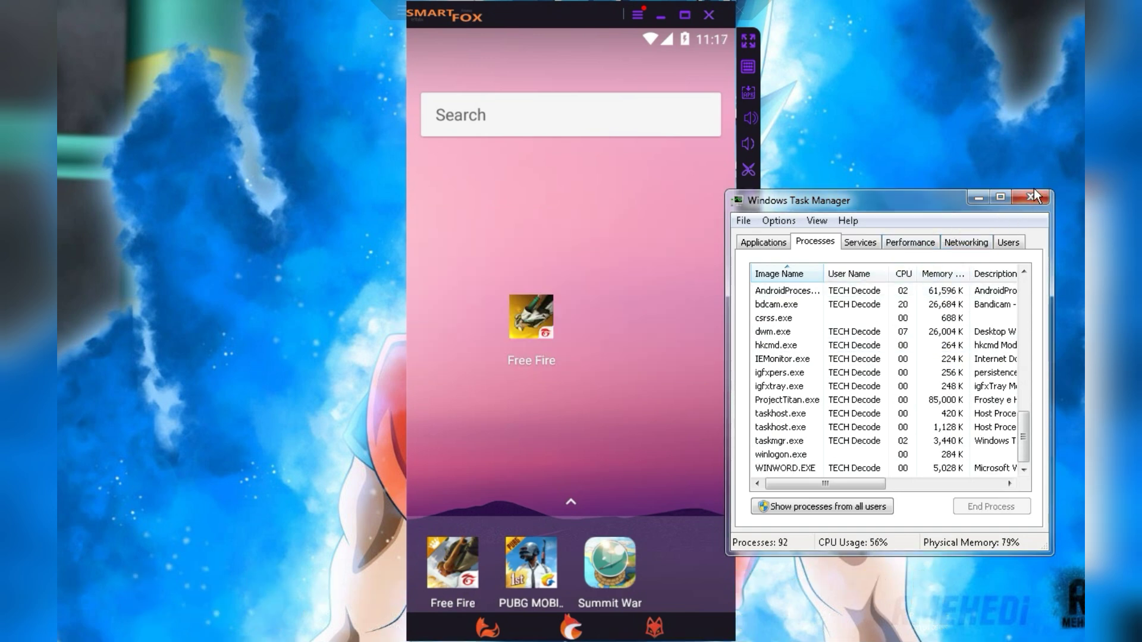
click(1034, 196)
click(1022, 201)
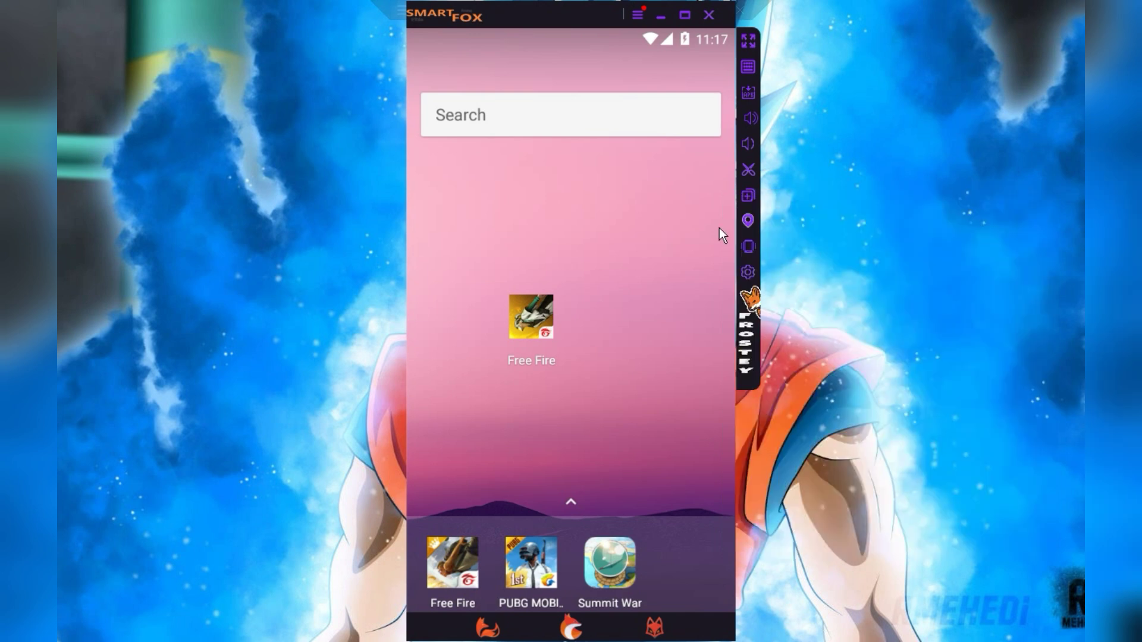
Step: Reopen Task Manager and run explorer.exe as a new task to restore the Windows desktop
click(559, 22)
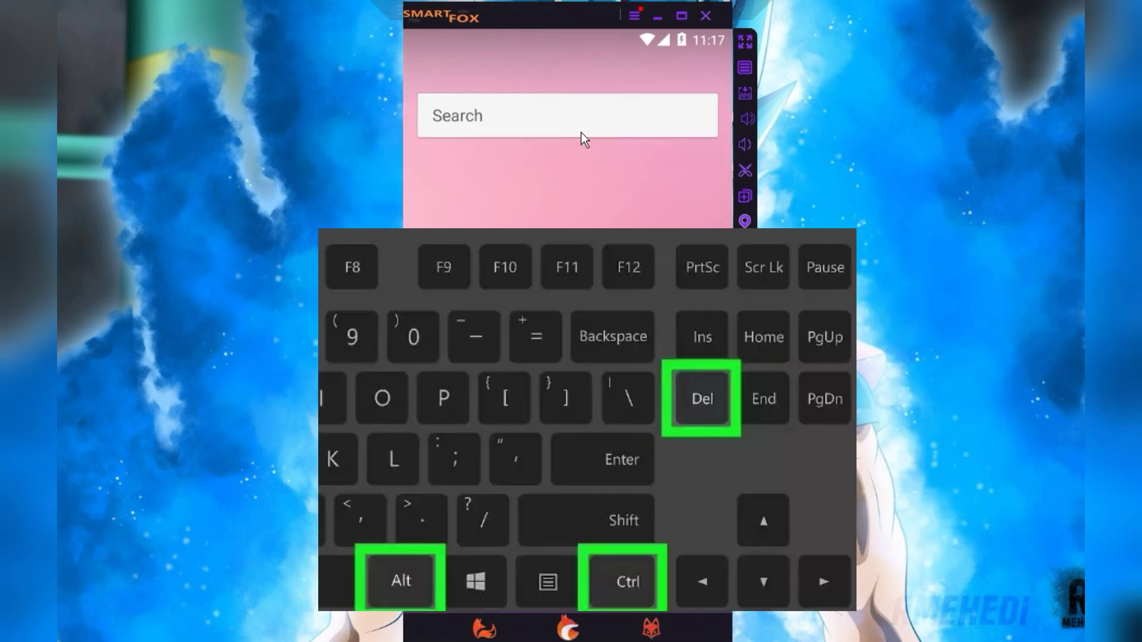
key(ctrl+alt+Delete)
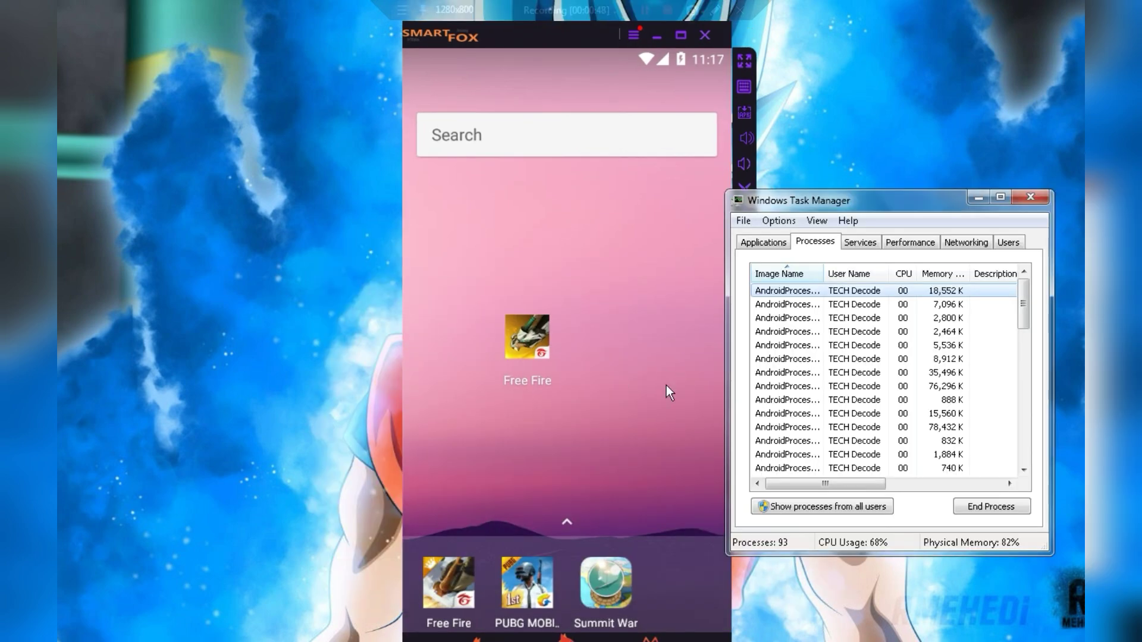
click(743, 221)
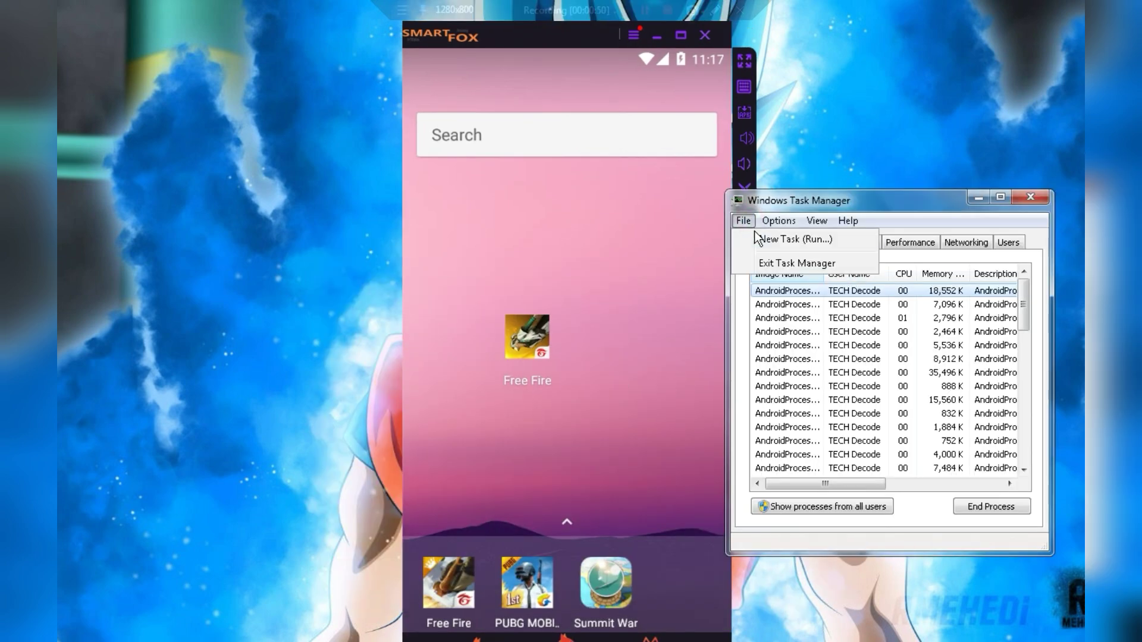
click(753, 234)
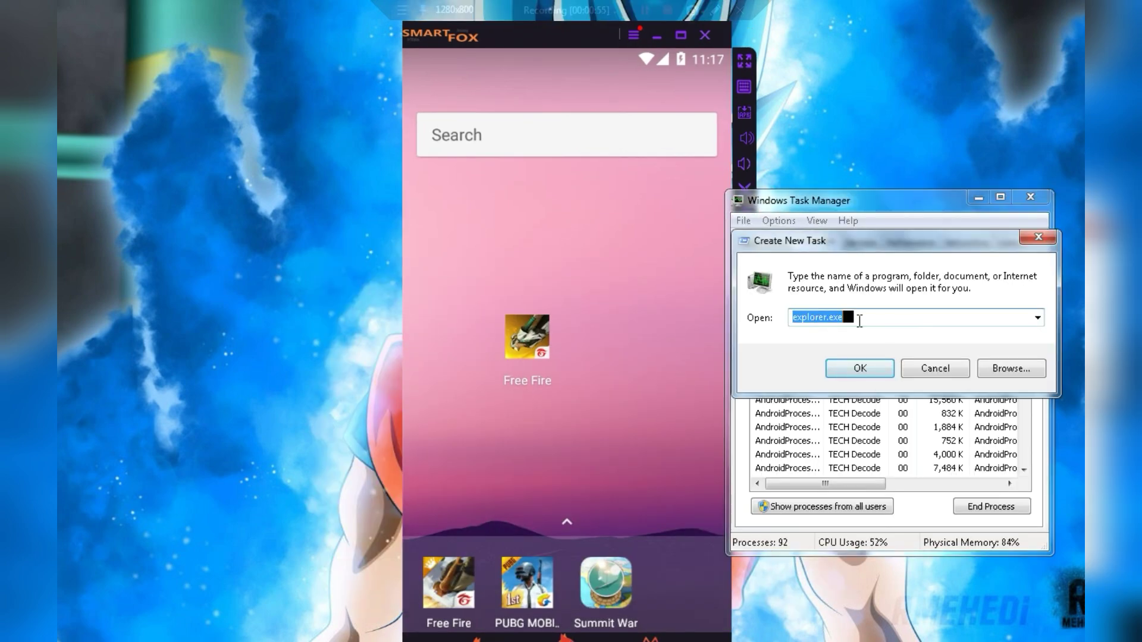
click(859, 321)
click(860, 368)
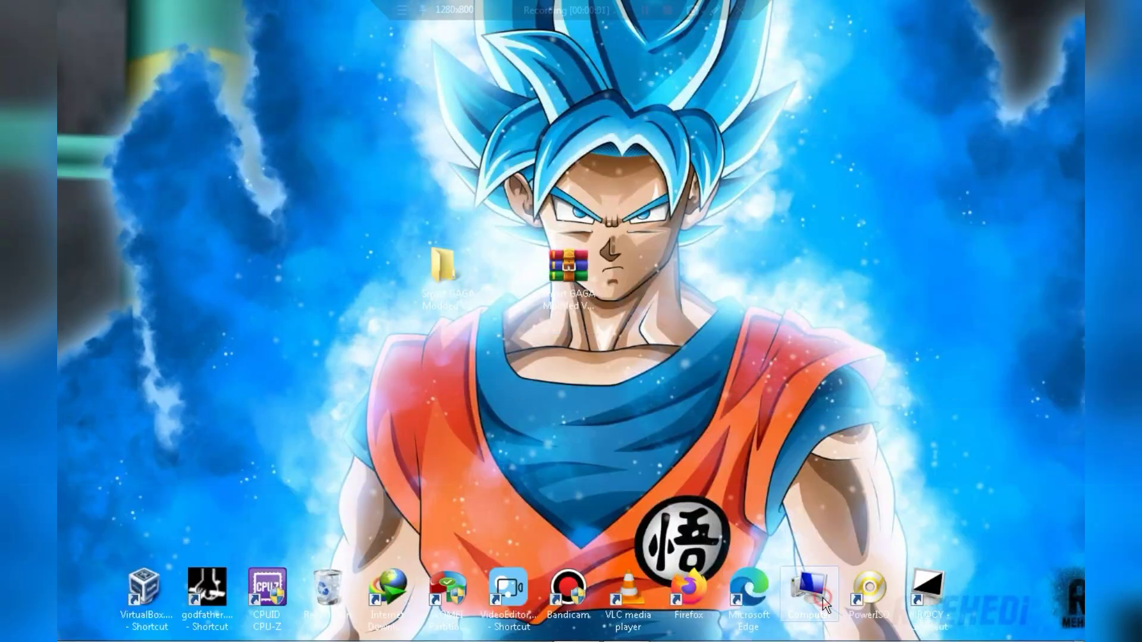
Step: Browse to the Engine folder inside SmartFox\ProjectTitan of the modded Smart GAGA folder
double_click(809, 592)
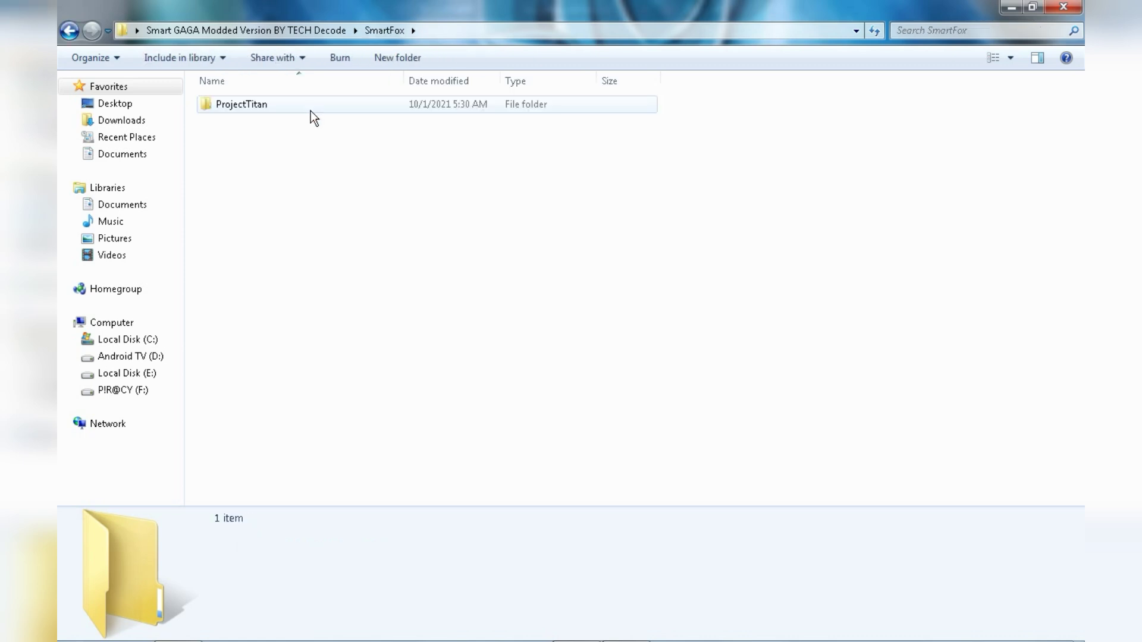
double_click(311, 111)
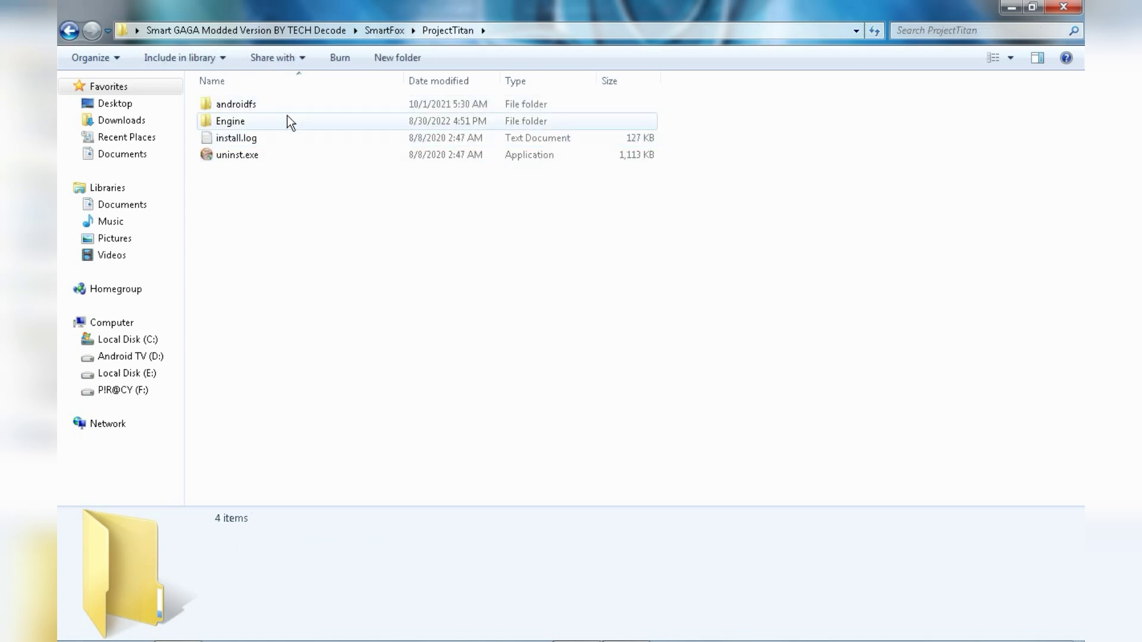
double_click(287, 116)
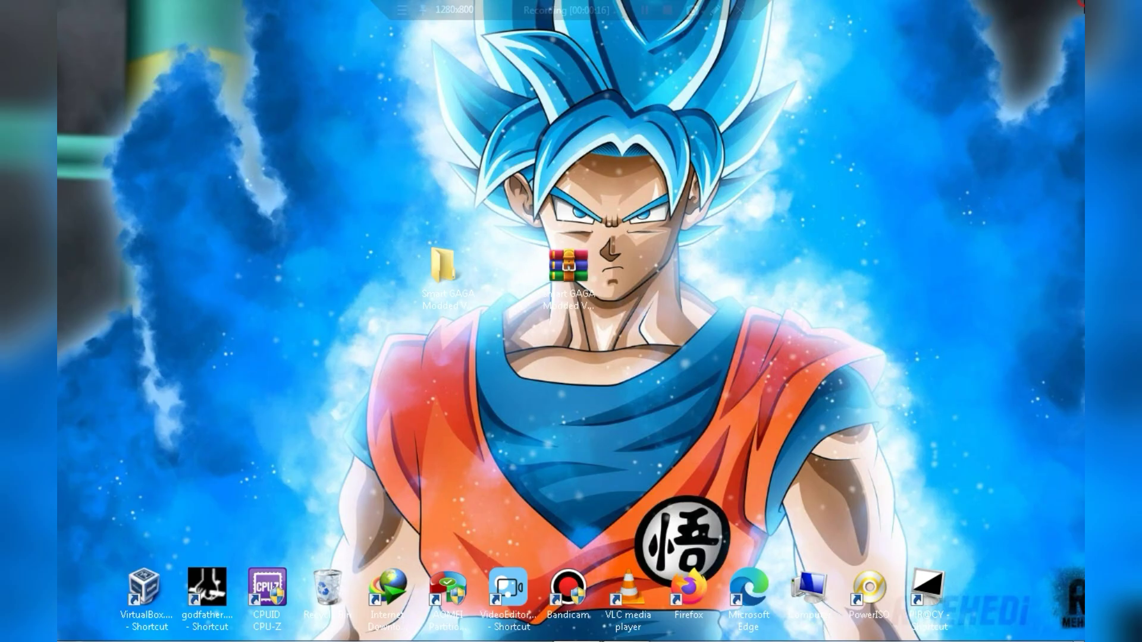
Step: Find the advanced system settings by searching Windows for "advanced" and open the advanced performance options containing virtual memory
click(78, 626)
text(advanced)
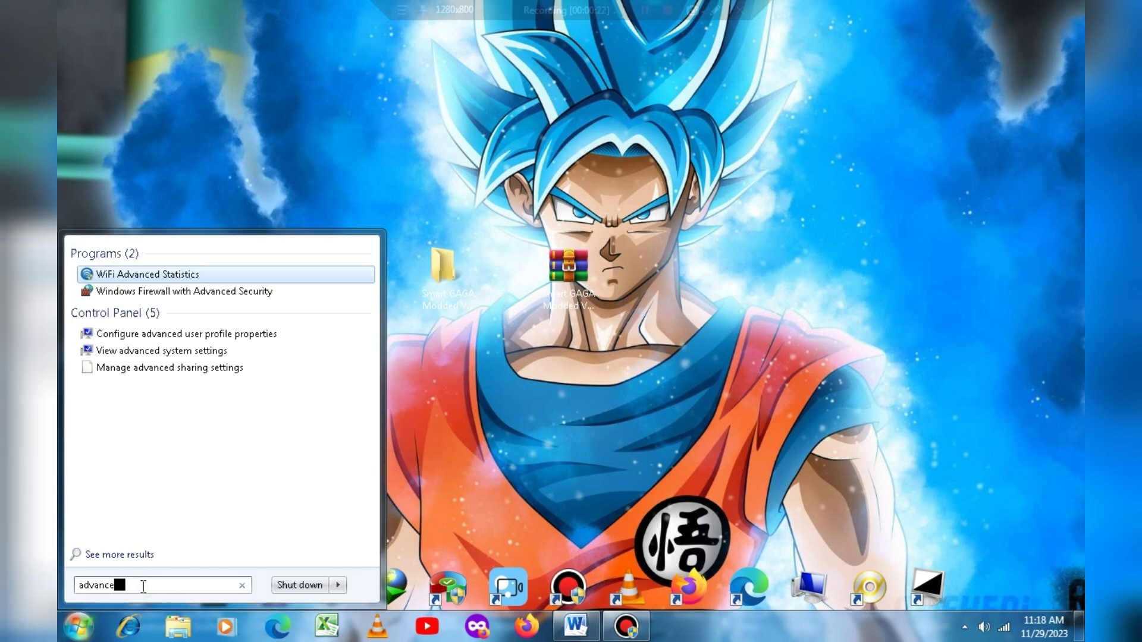
click(180, 337)
click(390, 168)
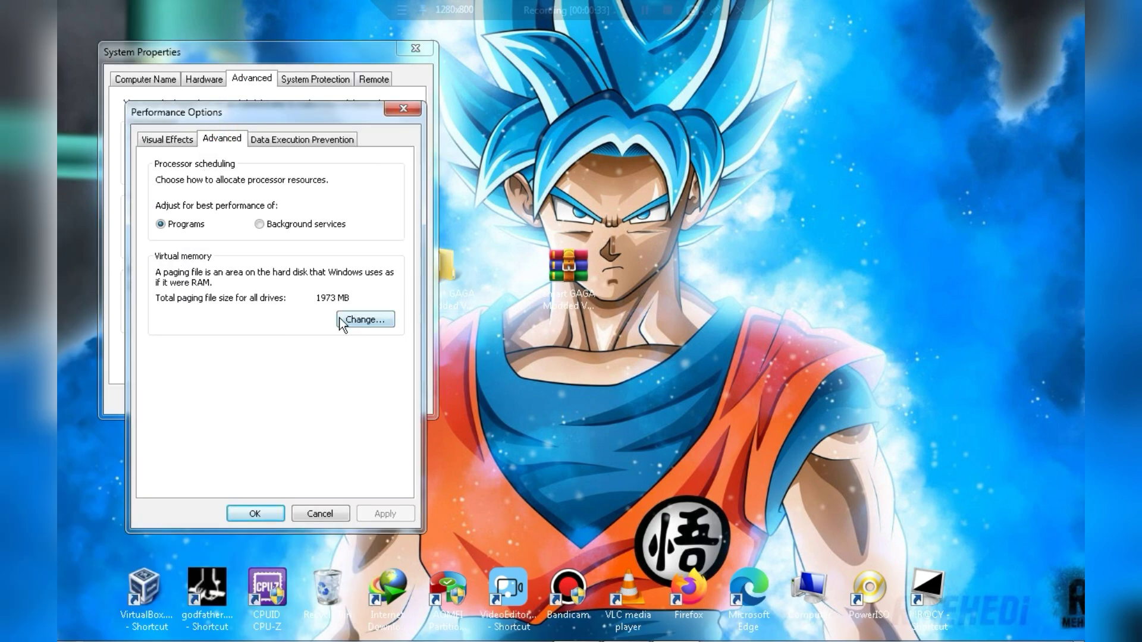
click(210, 287)
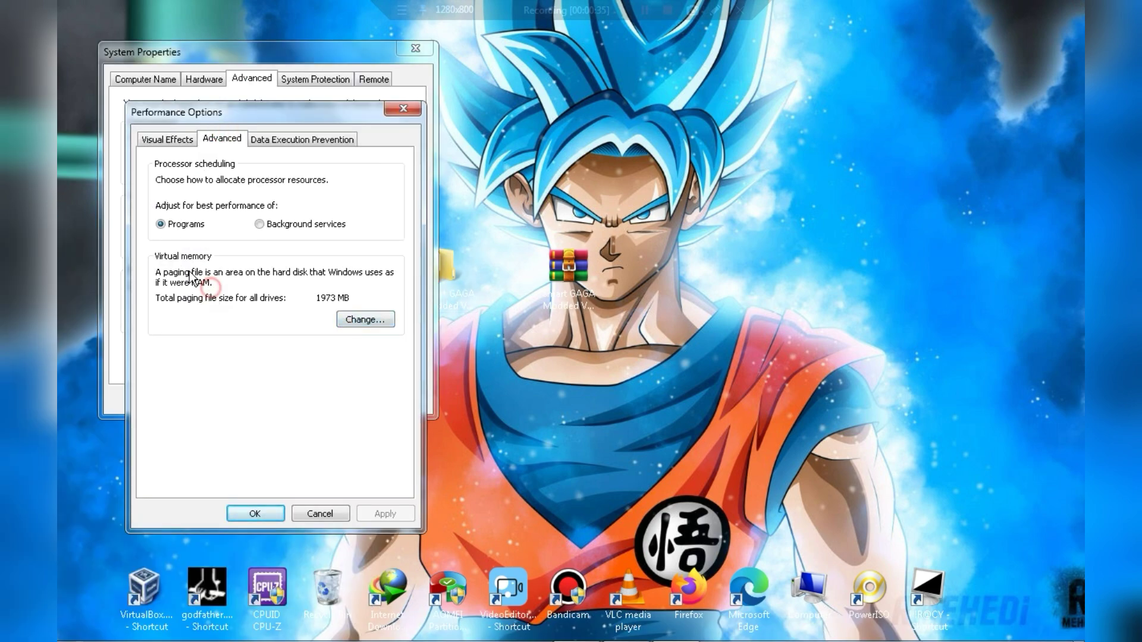